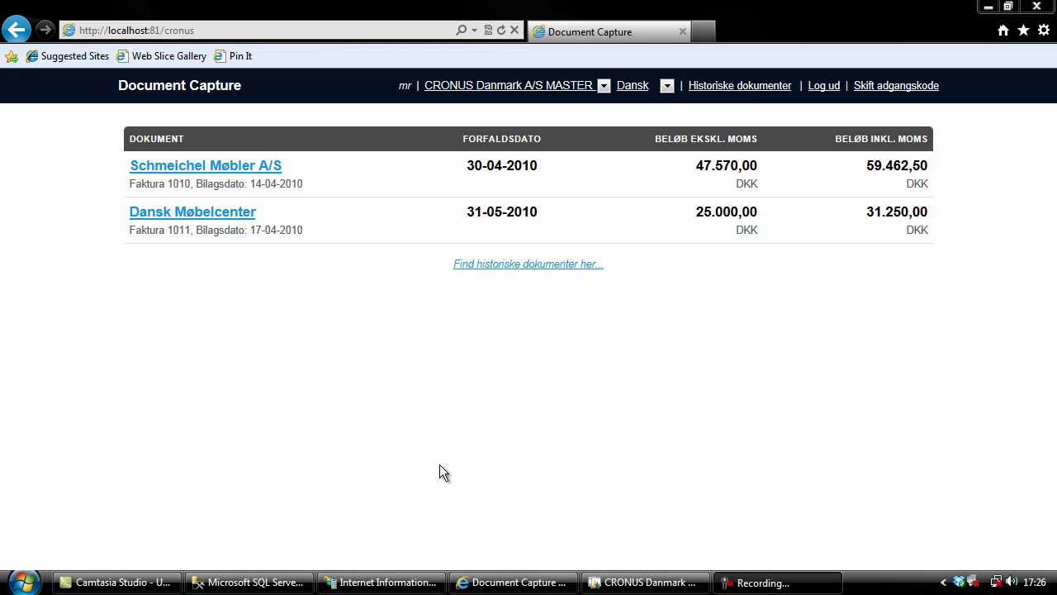
# - Switch to IIS Manager and view the alias and physical path fields for adding a virtual directory to the Document Capture site, then cancel
pyautogui.click(405, 586)
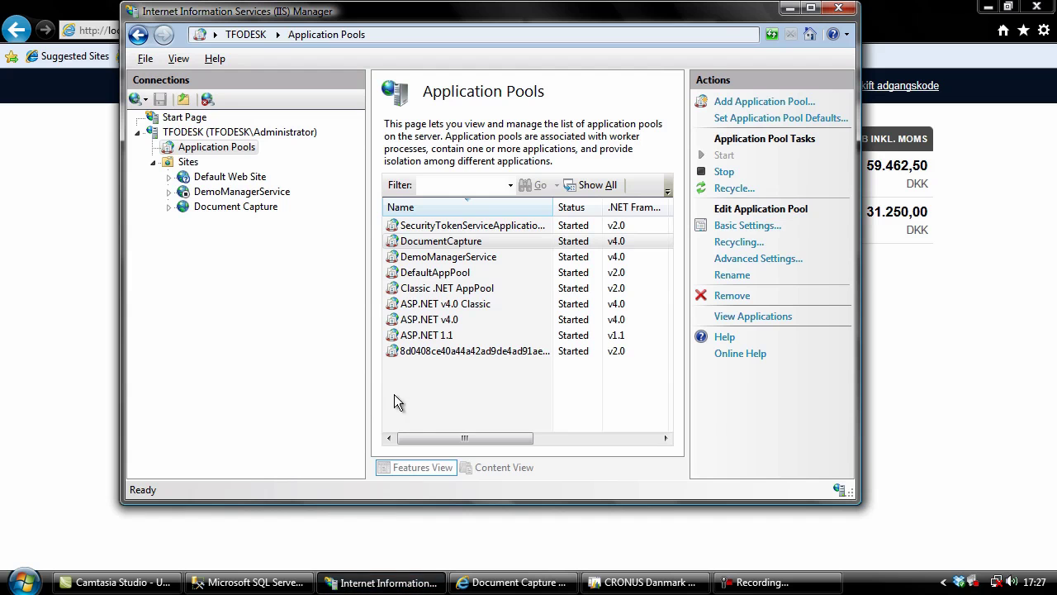
pyautogui.click(231, 207)
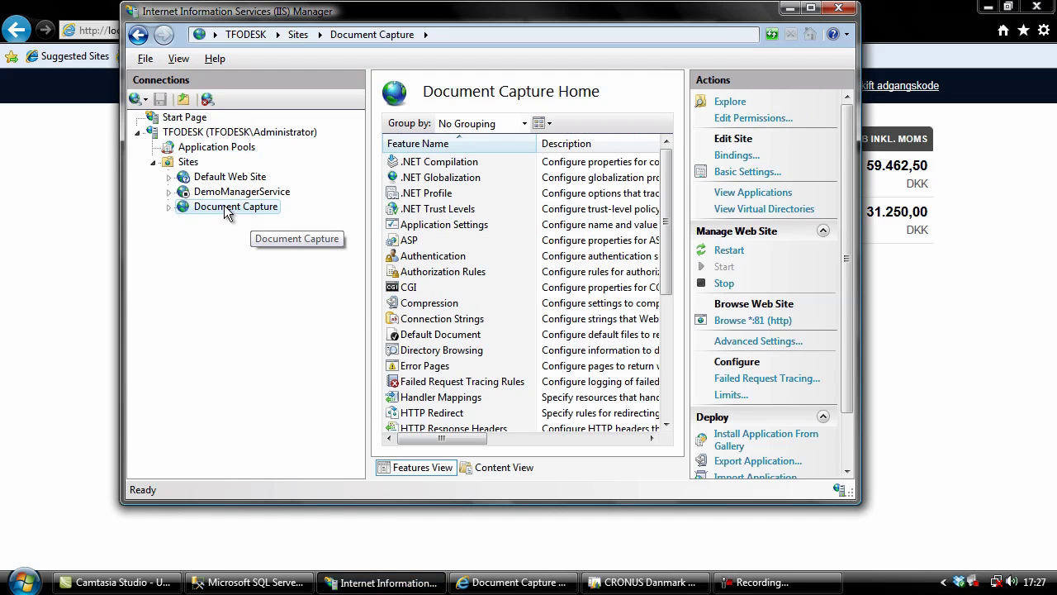
pyautogui.rightClick(225, 208)
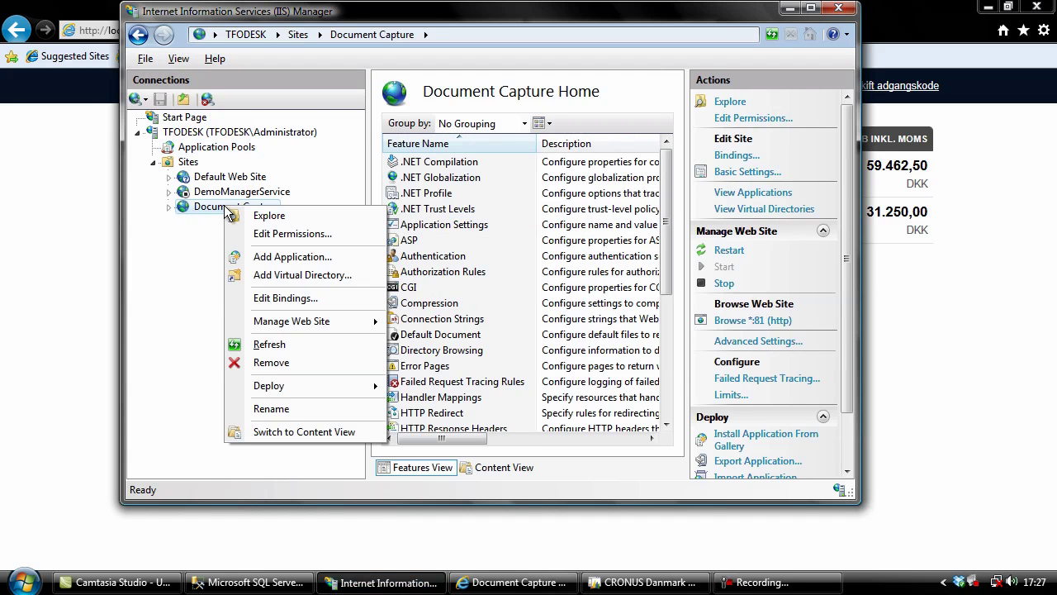
pyautogui.click(263, 276)
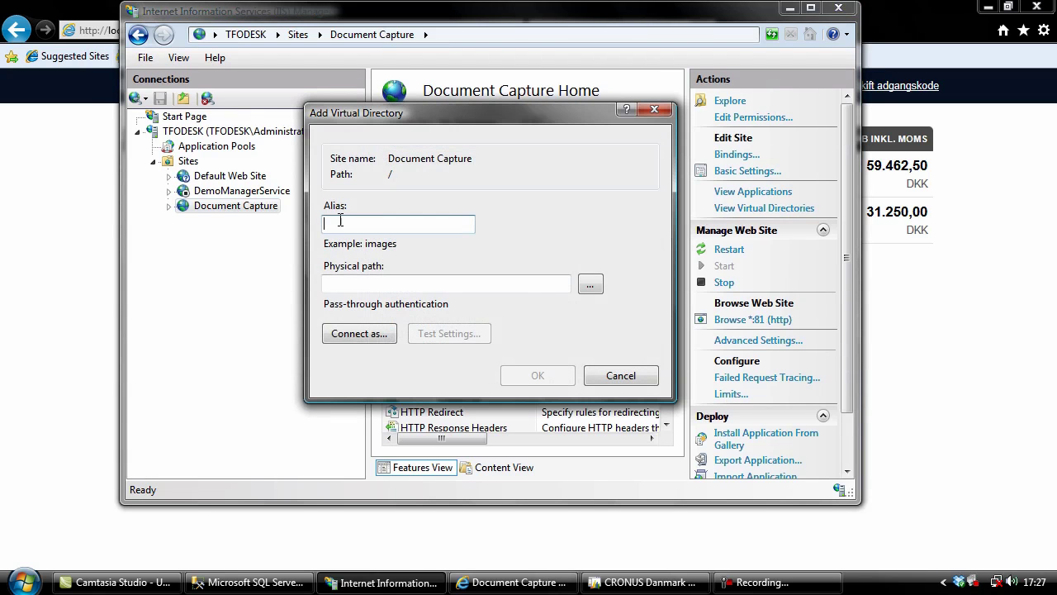
pyautogui.click(421, 285)
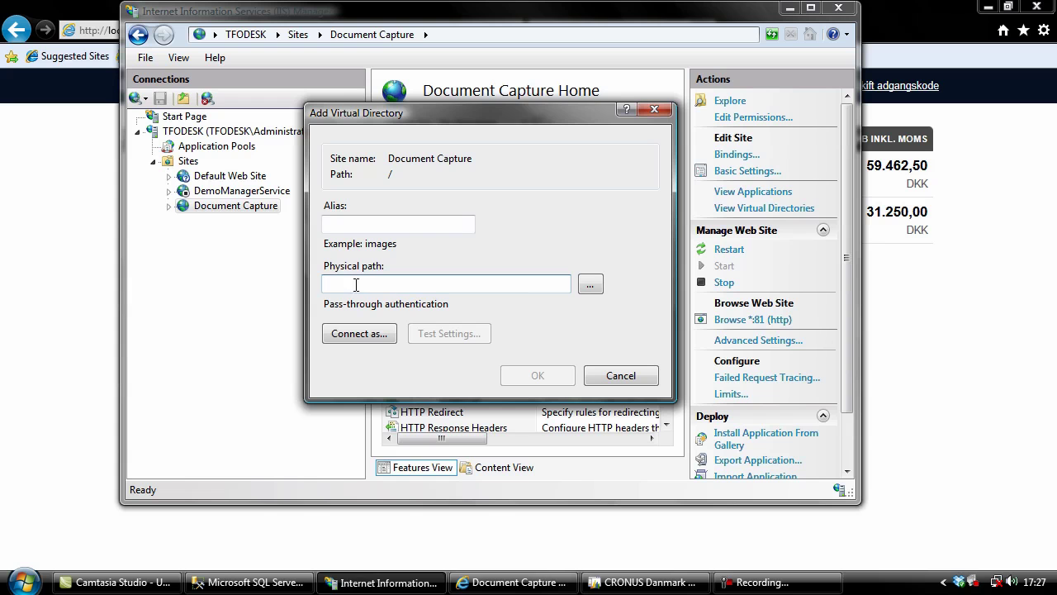
pyautogui.click(620, 376)
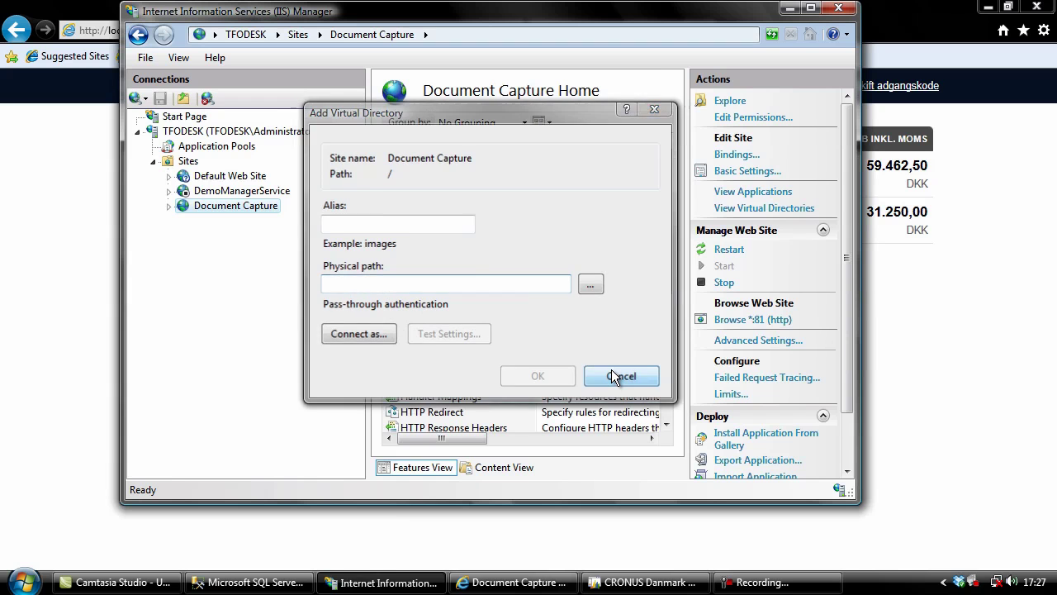
# - Switch to Dynamics NAV and review the web approval and website URL settings on the Document Capture setup card
pyautogui.click(622, 583)
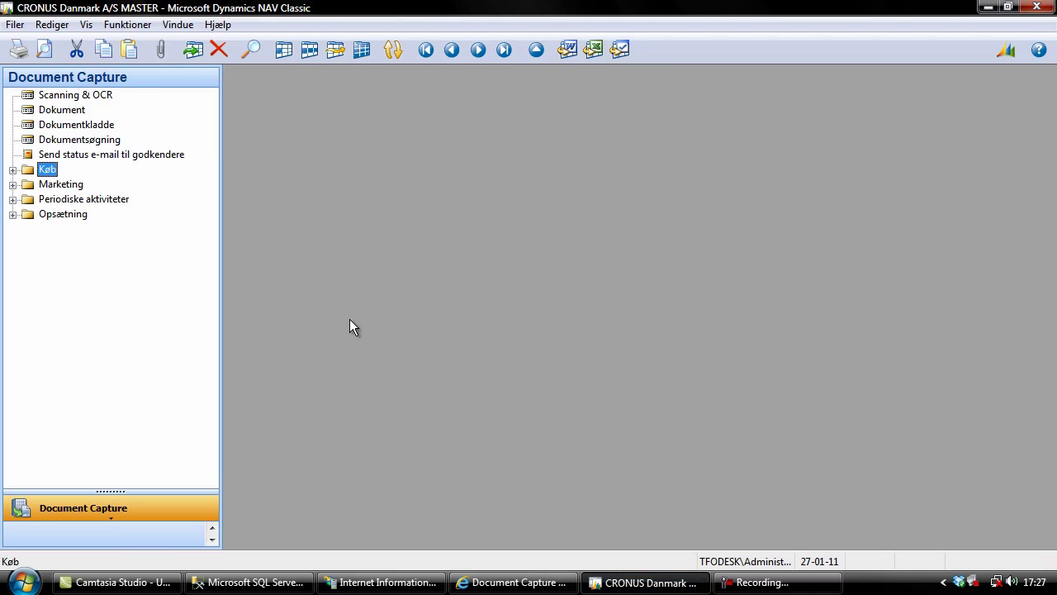
pyautogui.click(84, 217)
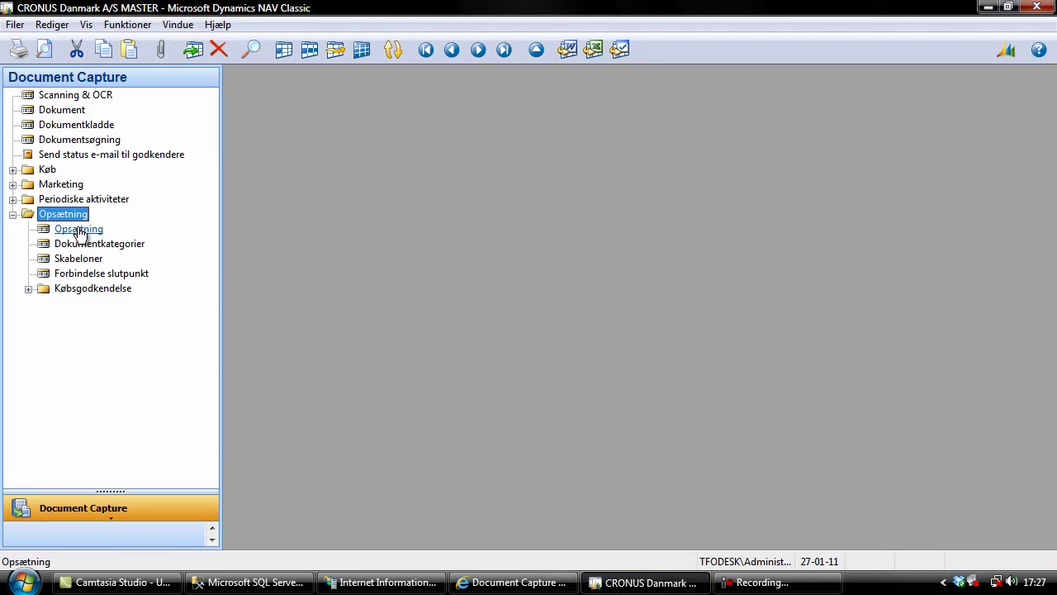
pyautogui.click(80, 230)
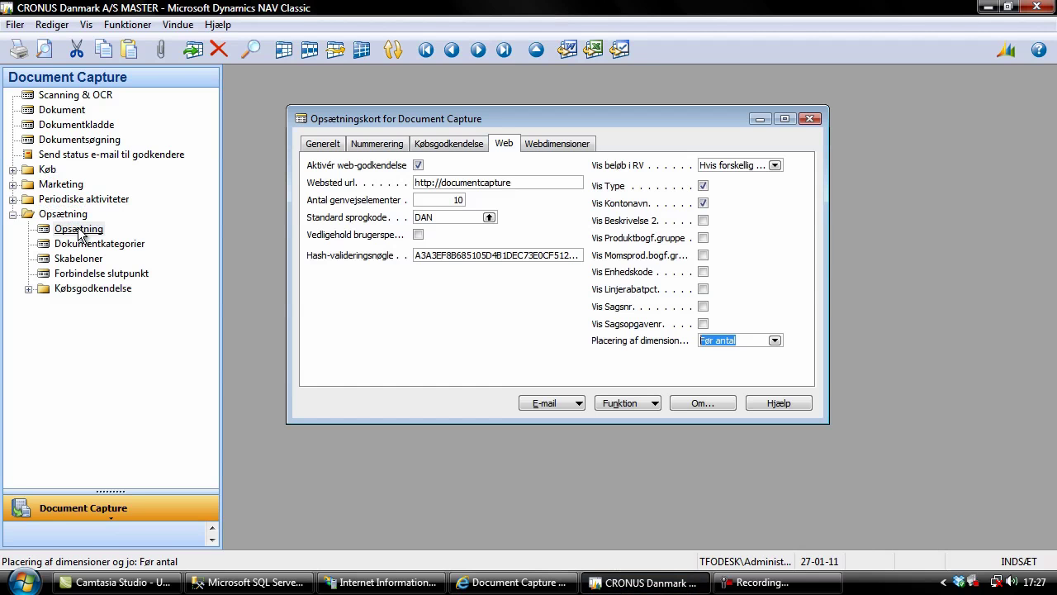
pyautogui.click(504, 150)
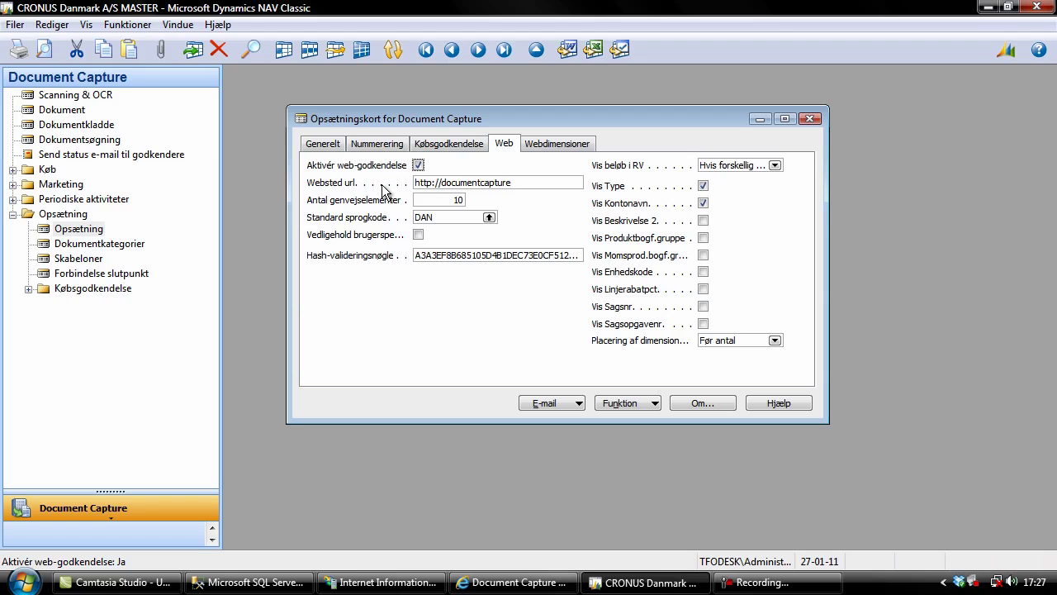
pyautogui.press('Tab')
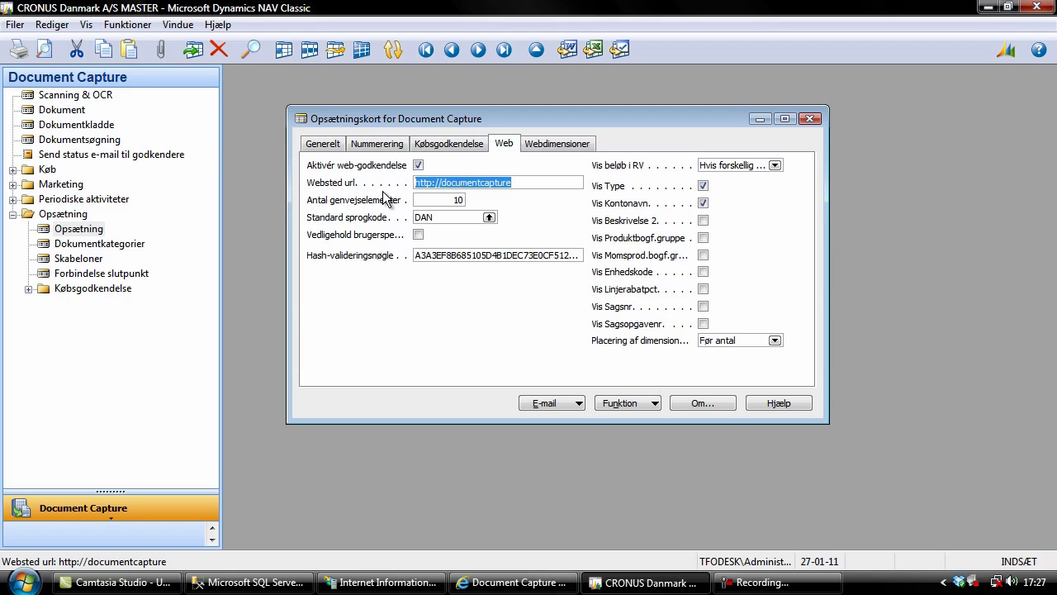
pyautogui.click(385, 200)
pyautogui.click(388, 190)
# - Review the PDF file path (Sti til PDF-filer) in the general settings of the Document Capture setup card
pyautogui.click(329, 146)
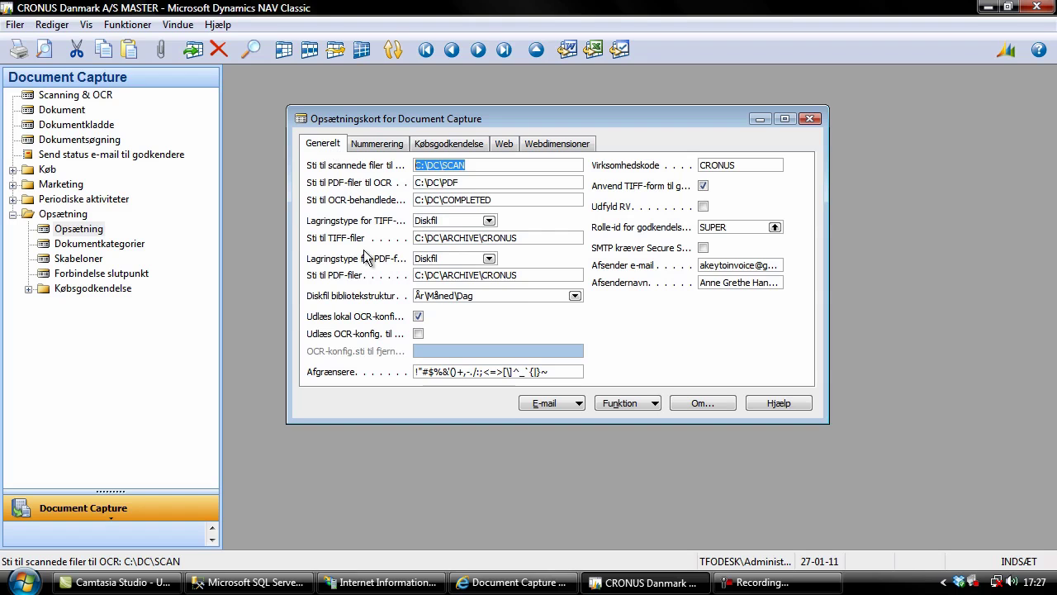
pyautogui.click(357, 279)
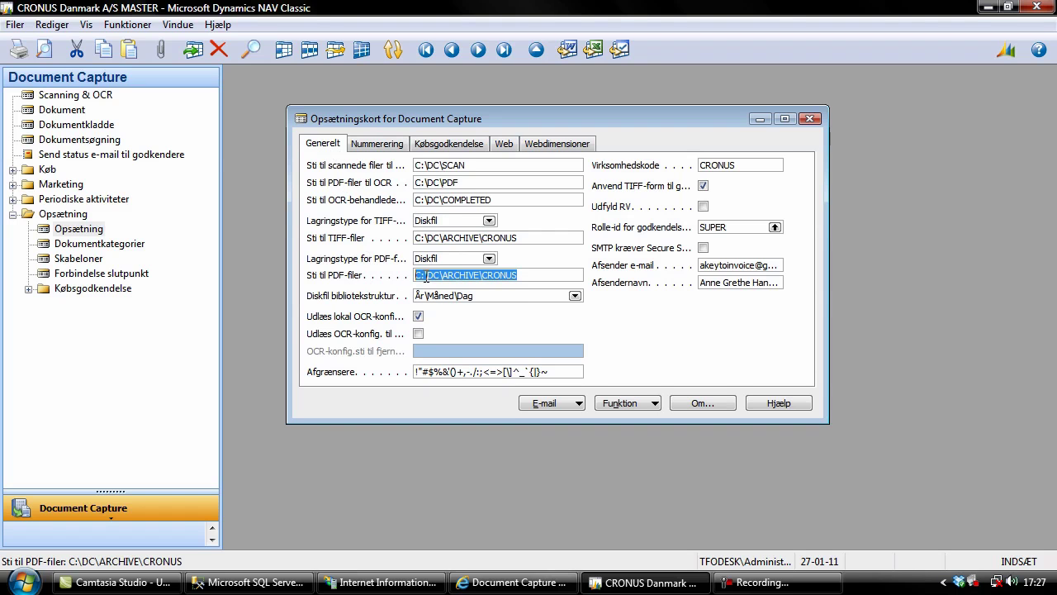
pyautogui.moveTo(425, 277); pyautogui.dragTo(415, 278)
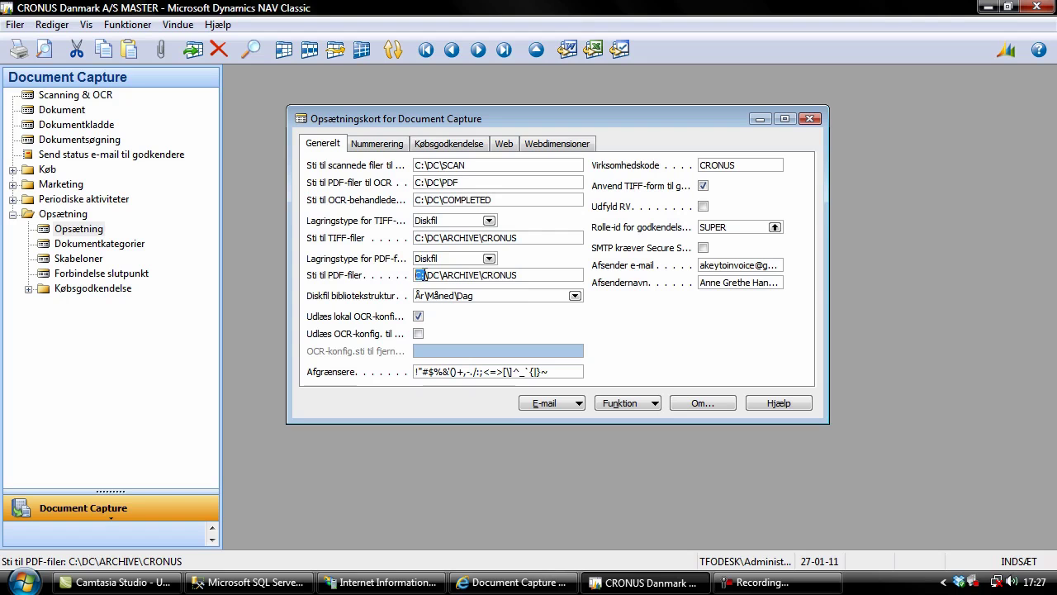
pyautogui.click(401, 279)
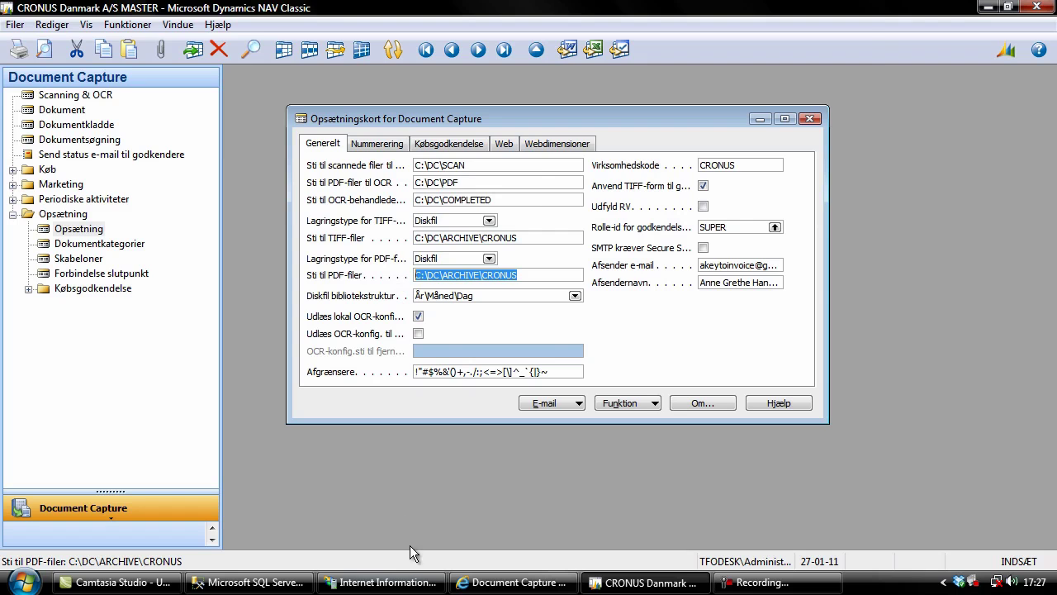
# - Switch to IIS Manager, check the Identity in the DocumentCapture application pool's advanced settings, and return to Dynamics NAV
pyautogui.click(409, 583)
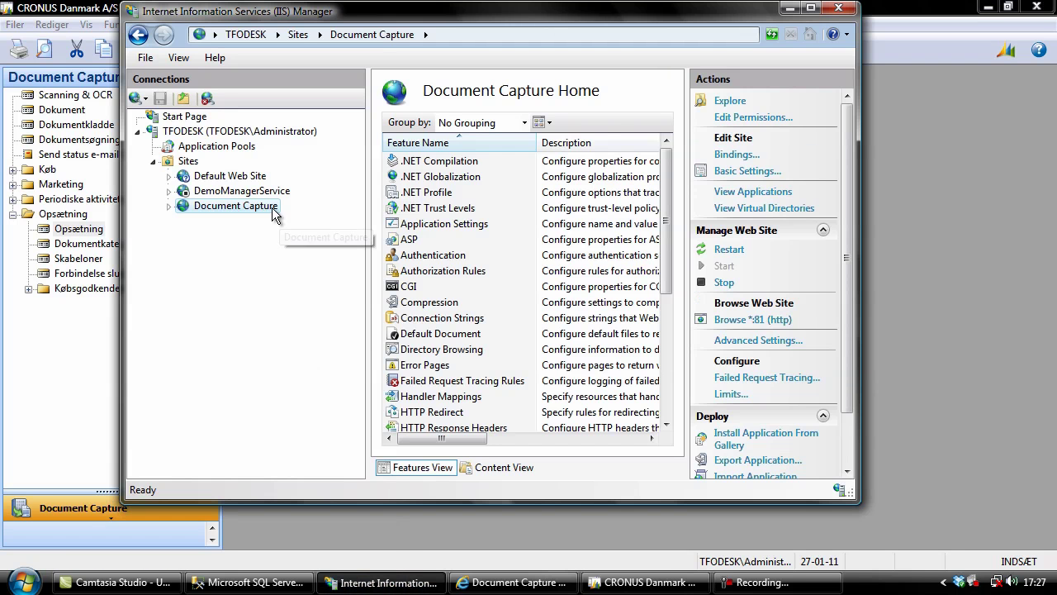
pyautogui.click(228, 149)
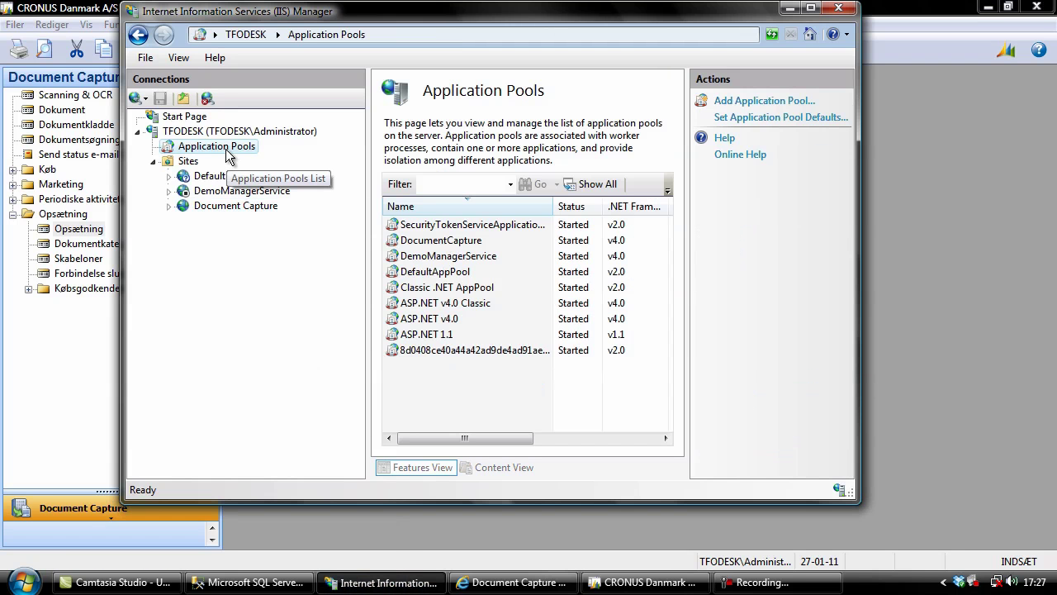
pyautogui.click(434, 245)
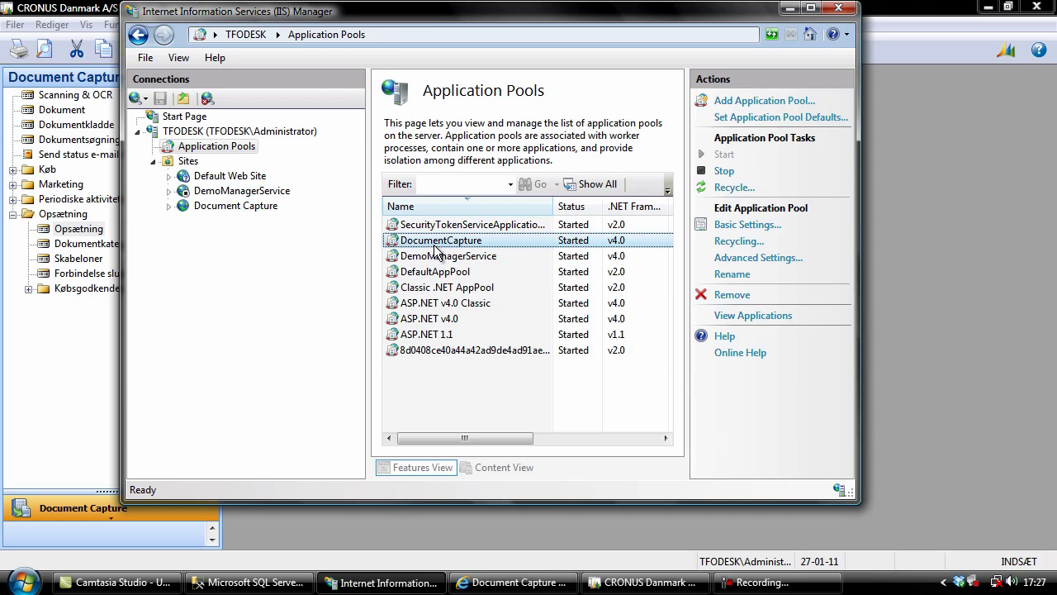
pyautogui.click(730, 258)
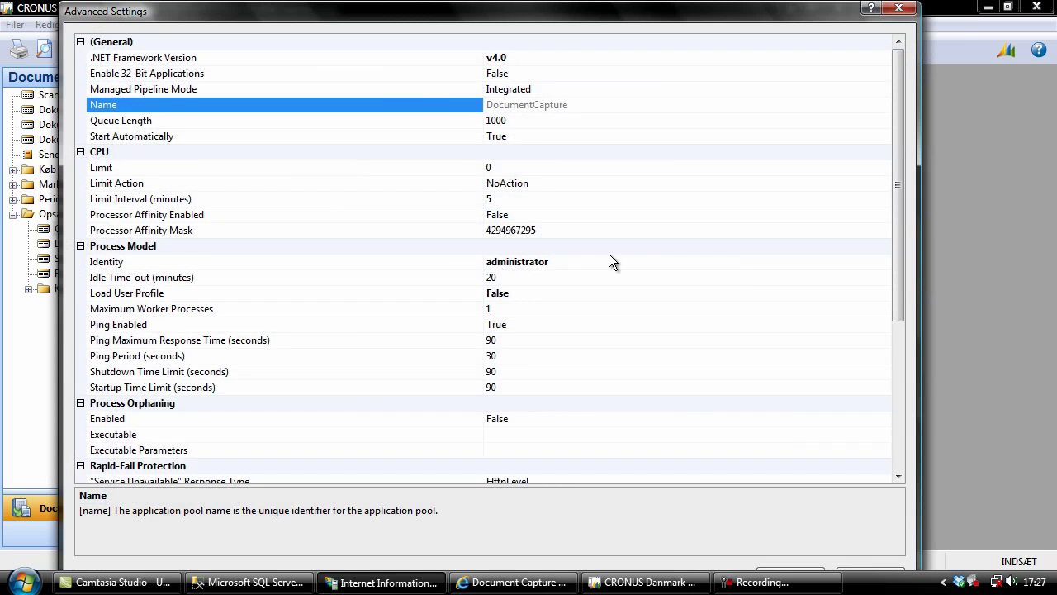
pyautogui.click(442, 260)
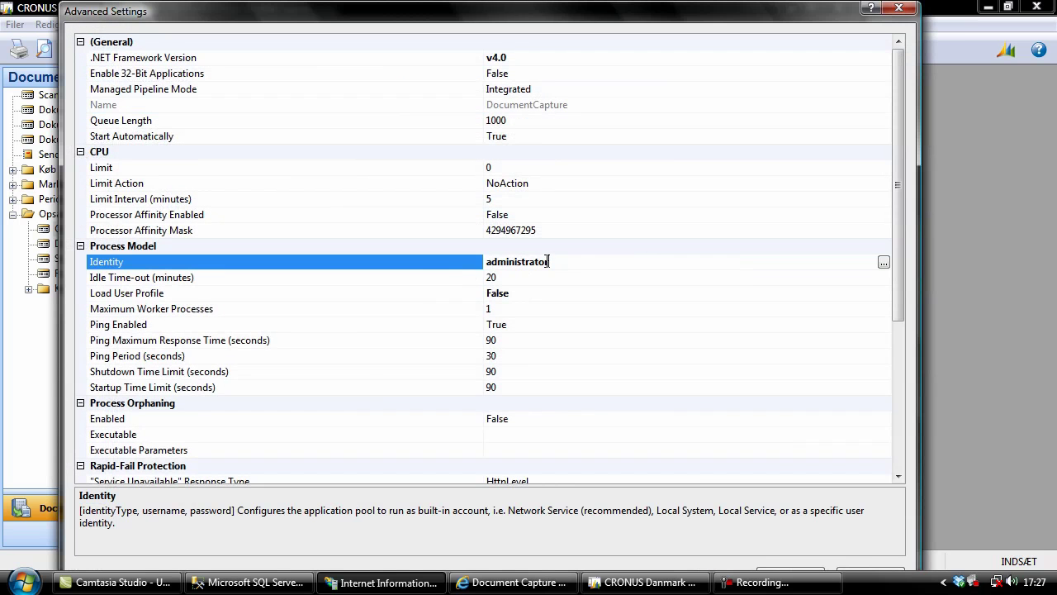
pyautogui.moveTo(550, 260); pyautogui.dragTo(446, 261)
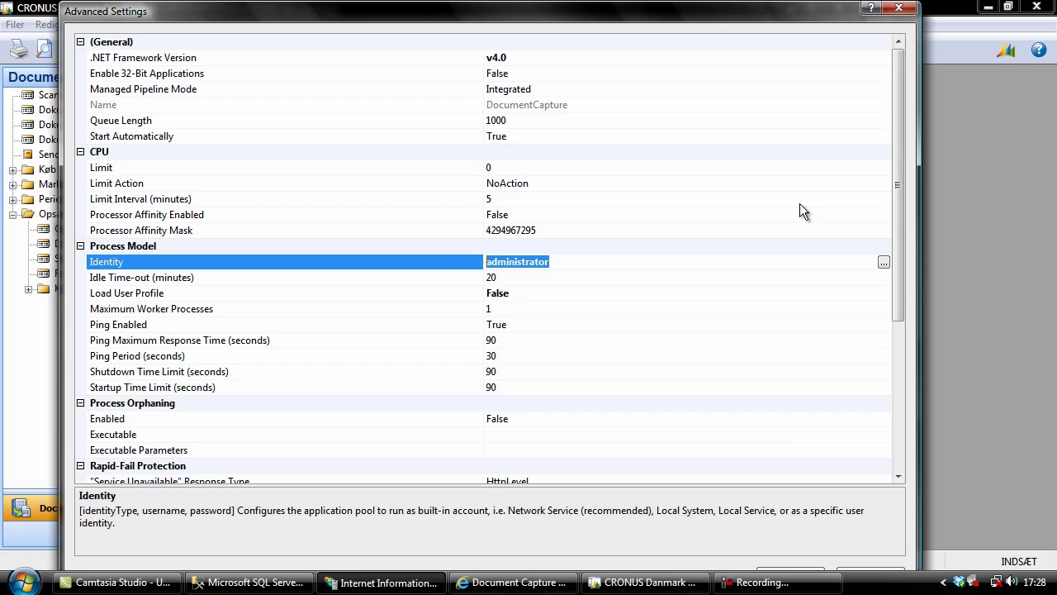
pyautogui.click(901, 10)
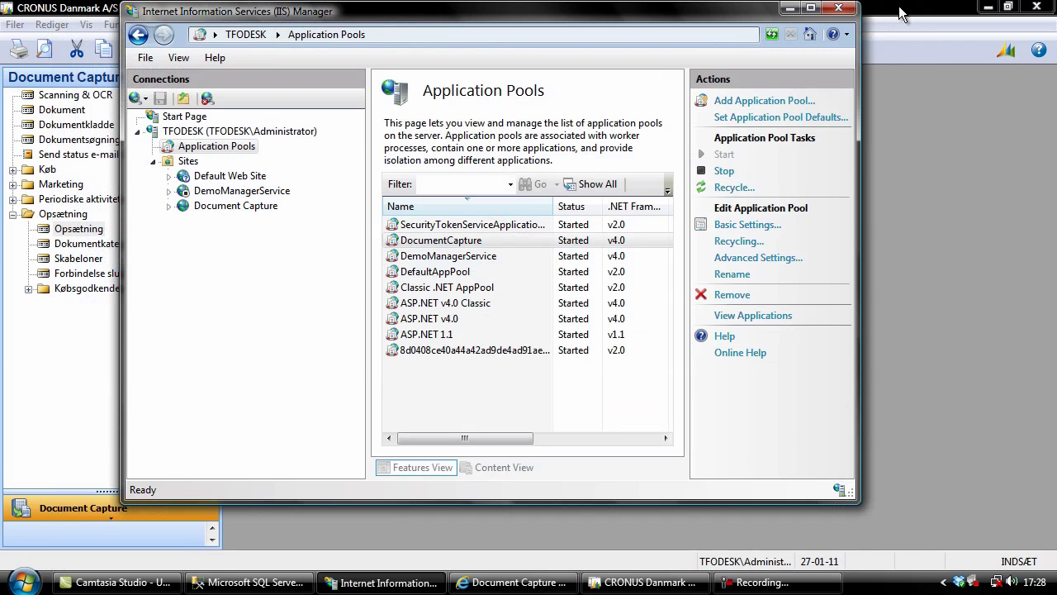
pyautogui.click(792, 12)
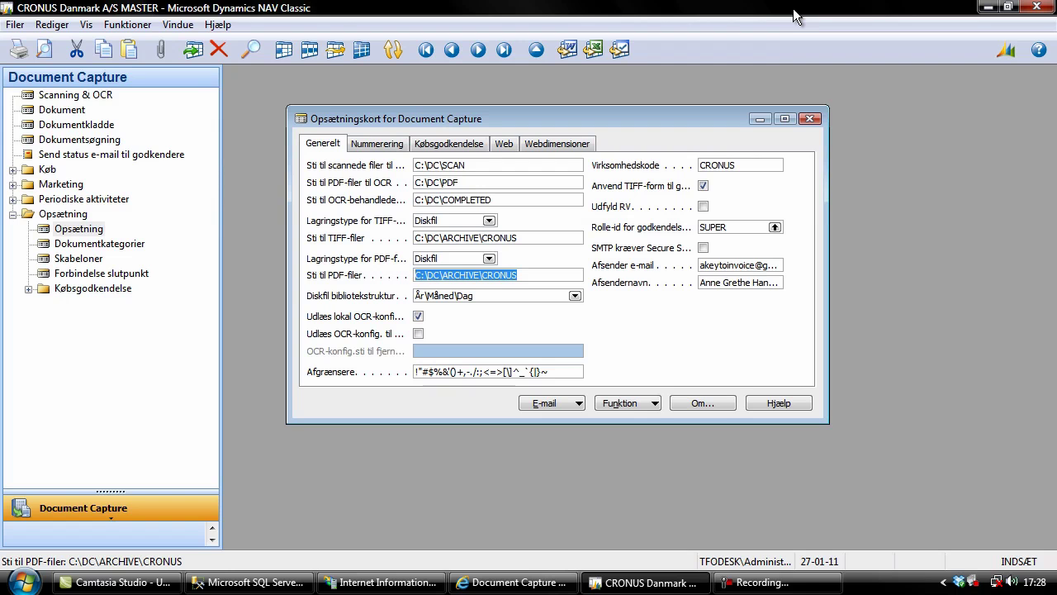
# - Review the available choices for Vis beløb i RV in the setup card's web settings
pyautogui.click(504, 144)
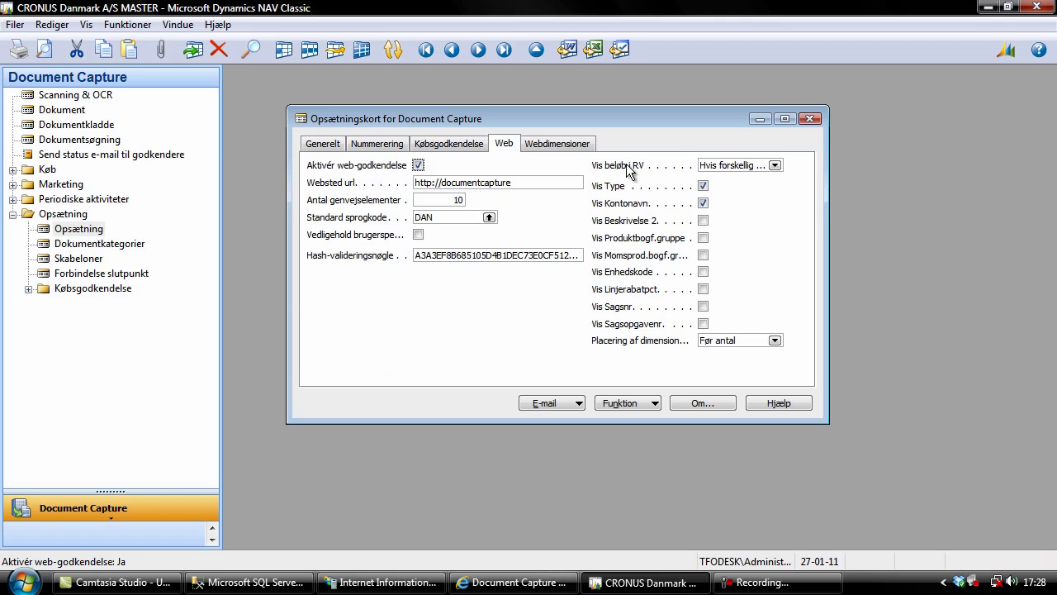
pyautogui.click(662, 164)
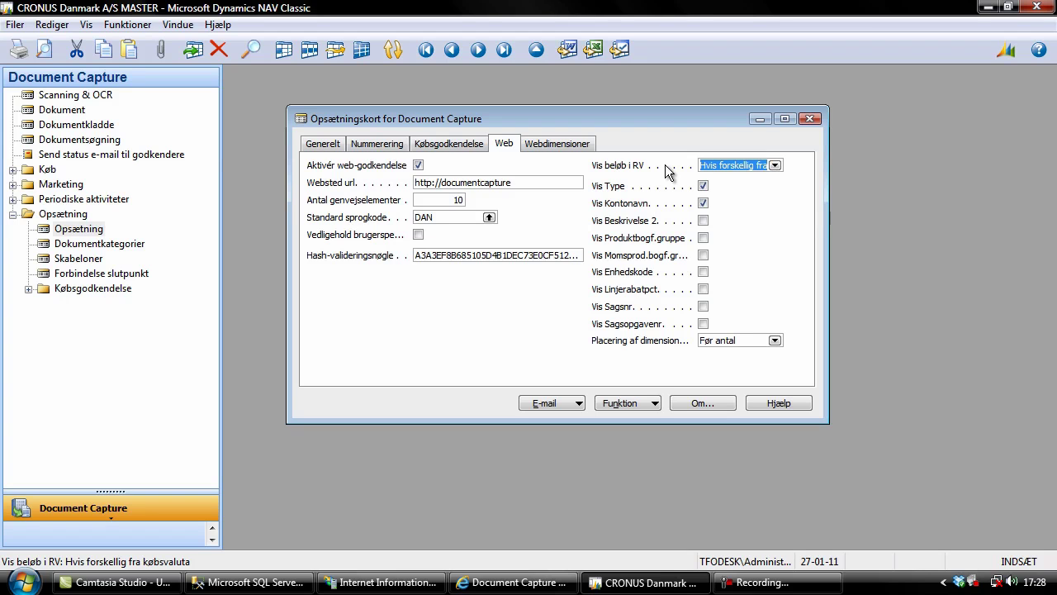
pyautogui.click(774, 165)
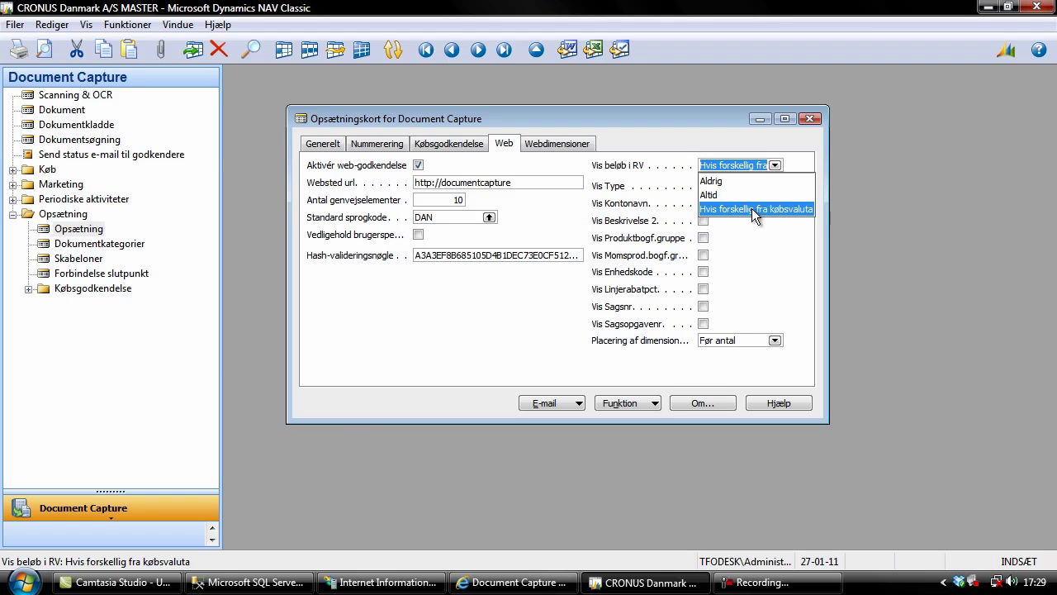
pyautogui.click(776, 165)
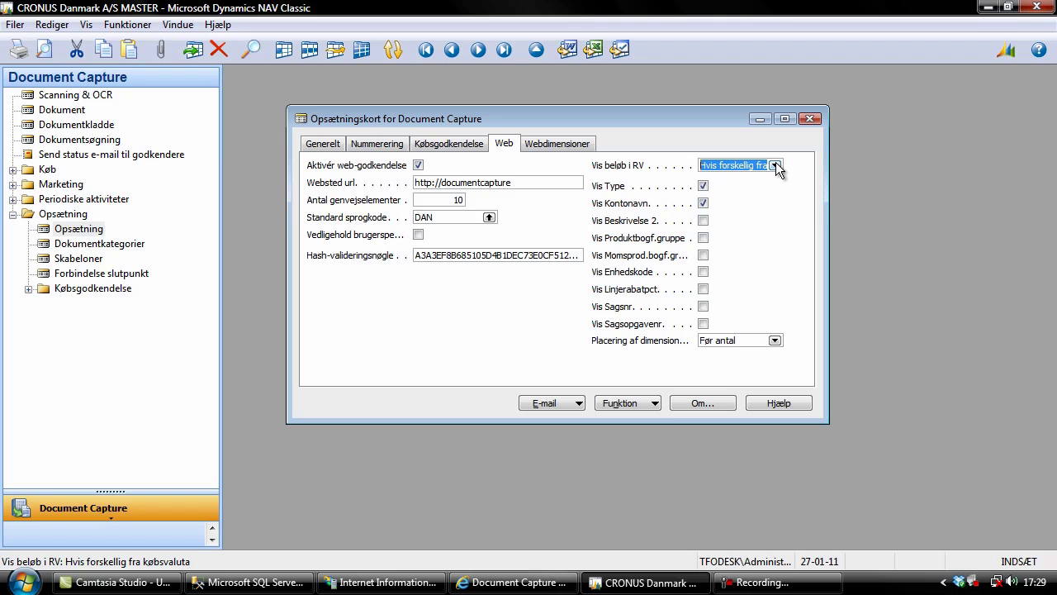
# - Review the Vis Type setting and the available choices for the placement of dimension and job fields
pyautogui.click(652, 192)
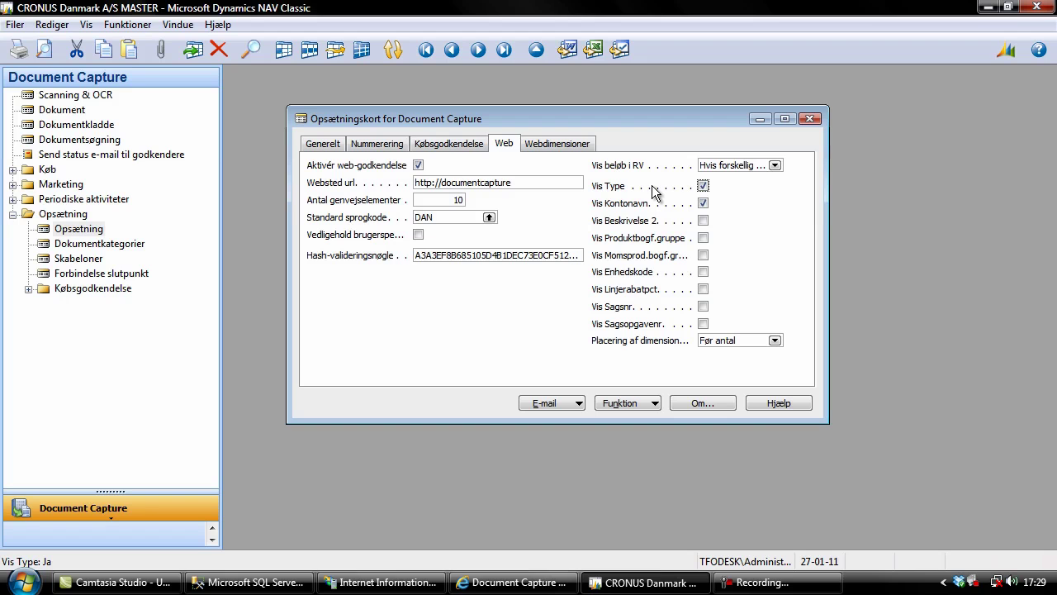
pyautogui.click(661, 343)
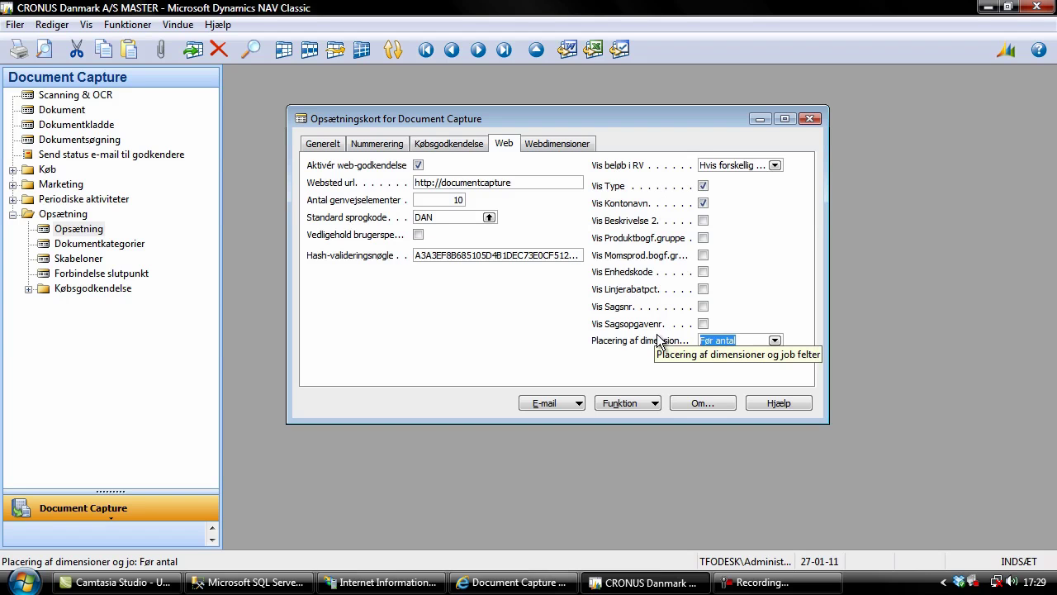
pyautogui.click(775, 340)
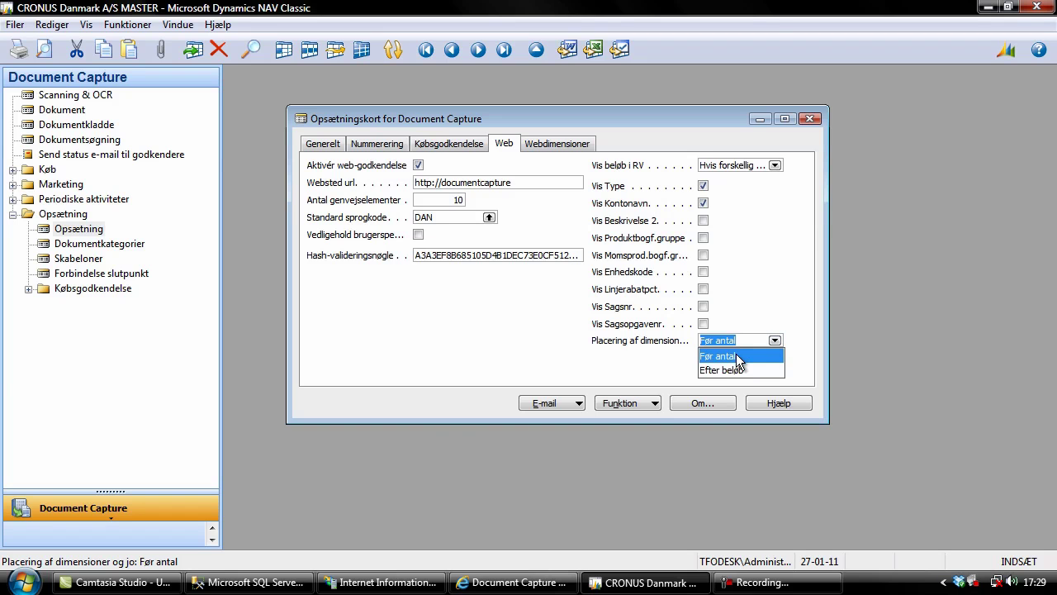
pyautogui.click(776, 340)
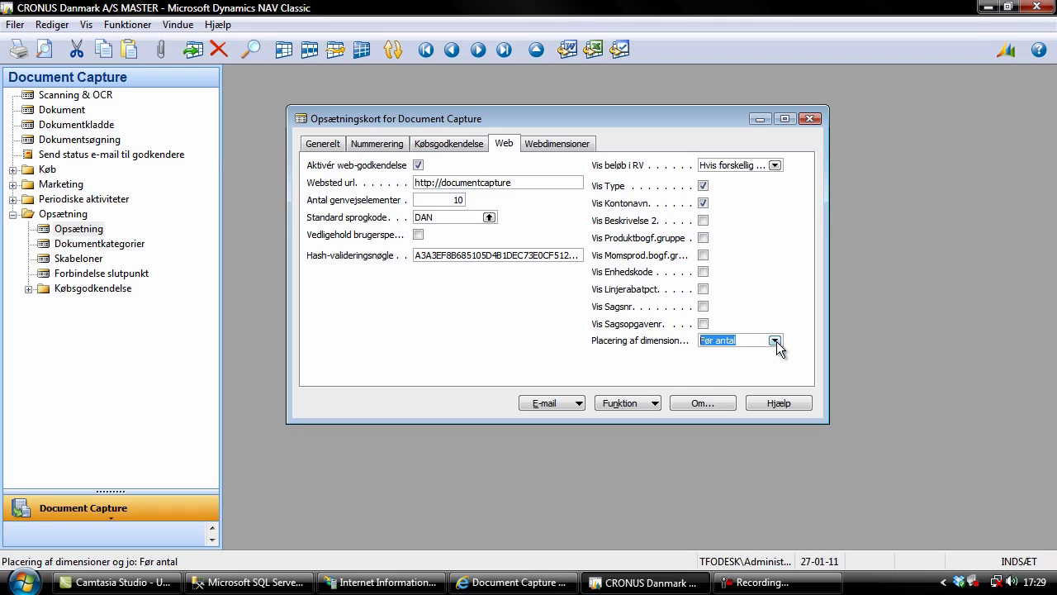
# - Switch to the browser, view the Kontering lines of the Dansk Møbelcenter invoice, and return to Dynamics NAV
pyautogui.click(518, 585)
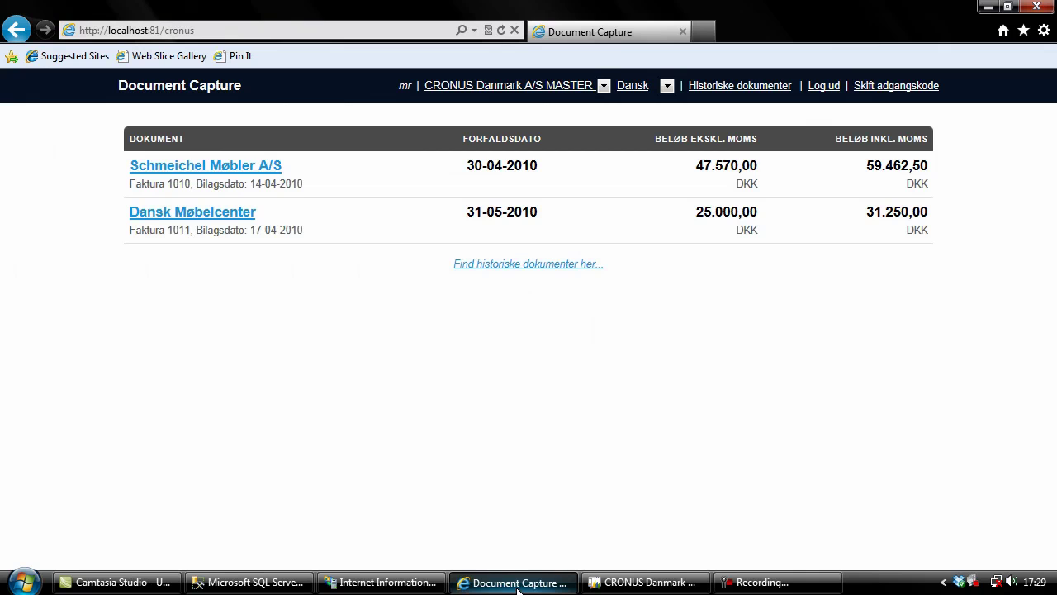
pyautogui.click(233, 219)
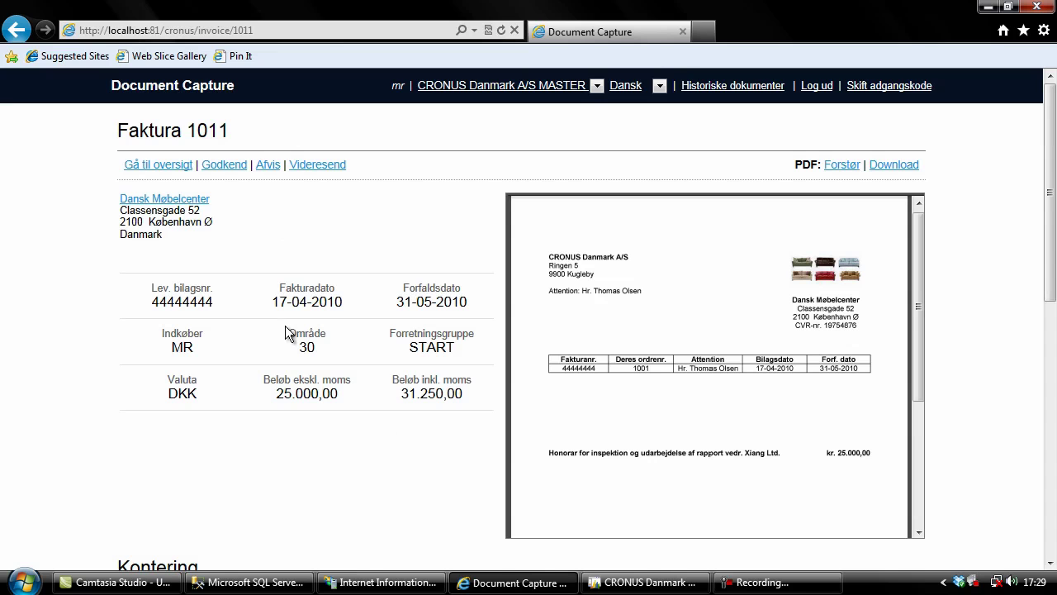
pyautogui.scroll(-5, 285, 326)
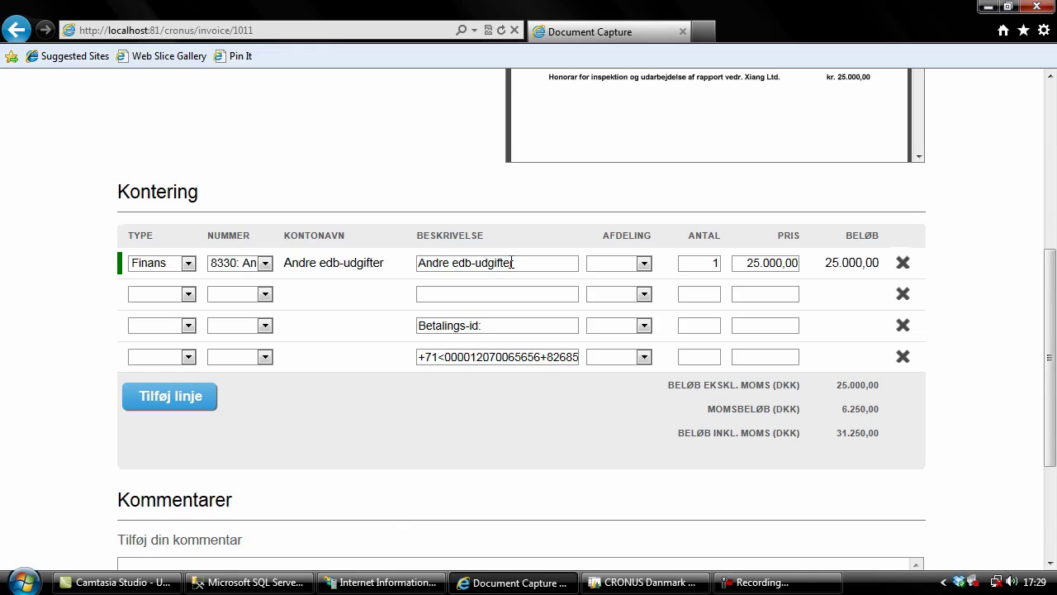
pyautogui.click(635, 584)
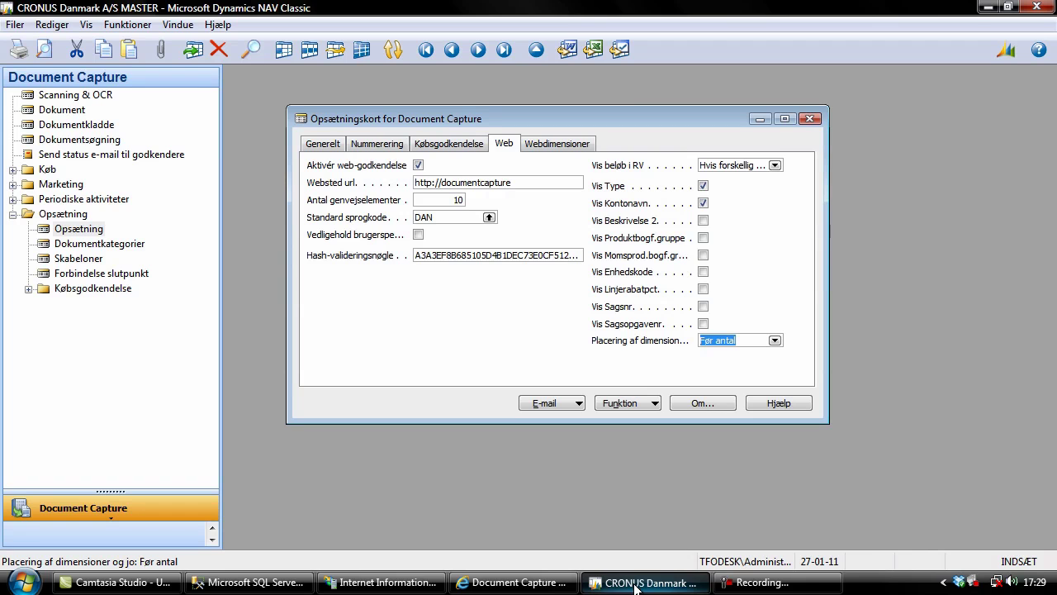
# - Turn off Vis Type, set the placement of dimension and job fields to Efter beløb, and close the setup card
pyautogui.click(703, 185)
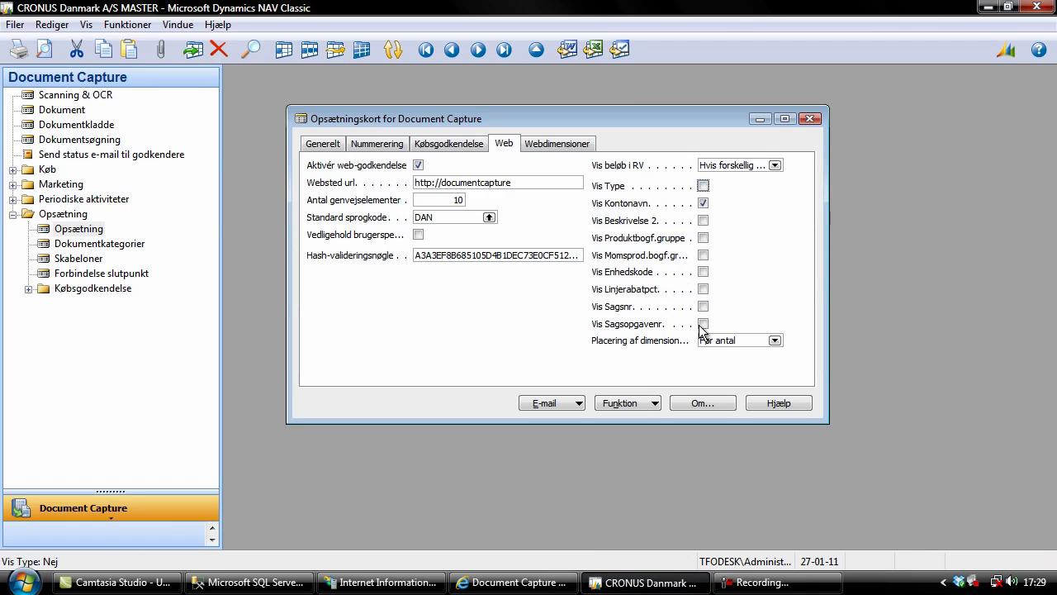
pyautogui.click(778, 340)
pyautogui.click(727, 370)
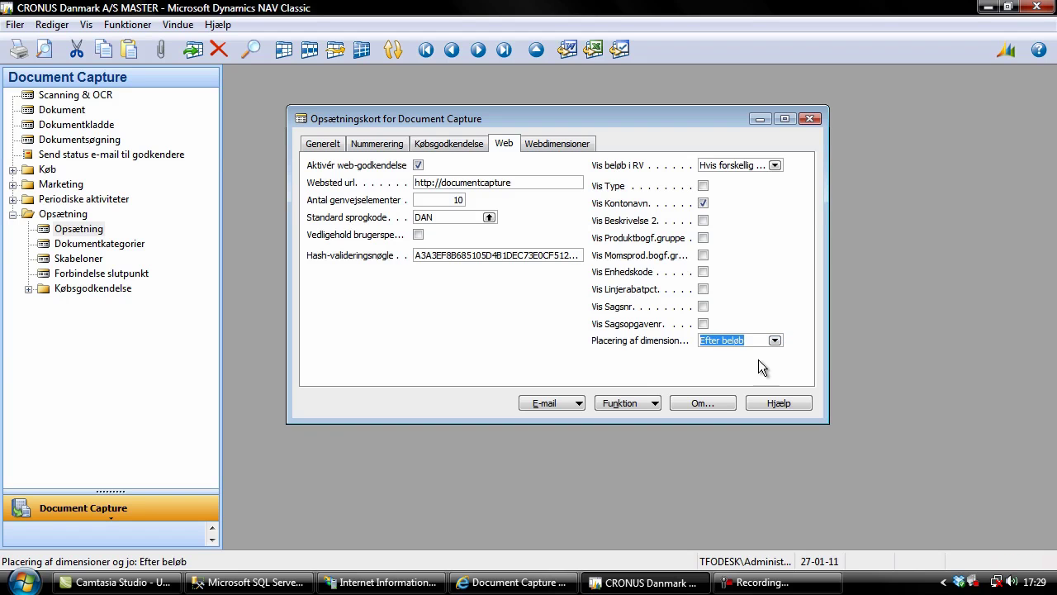
pyautogui.click(813, 119)
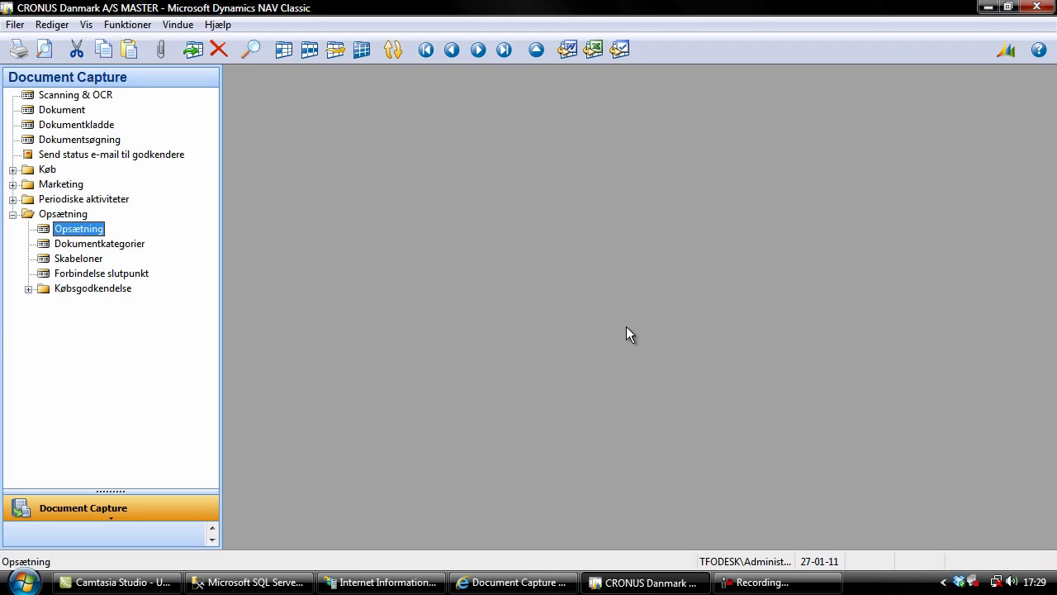
# - Switch to the browser and examine the Afdeling and Type columns in the invoice's Kontering lines
pyautogui.click(538, 581)
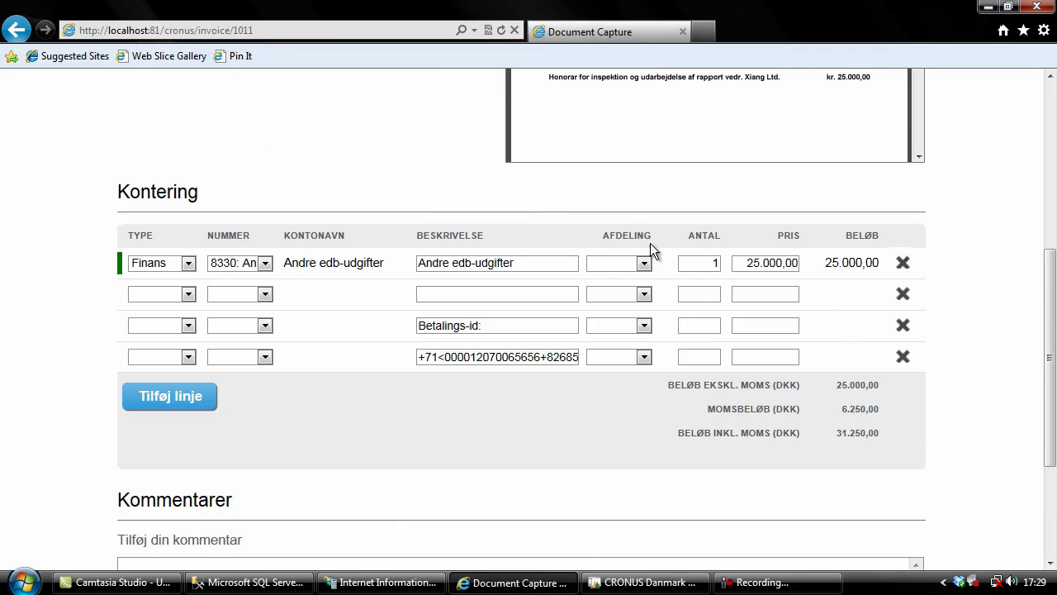
pyautogui.doubleClick(621, 235)
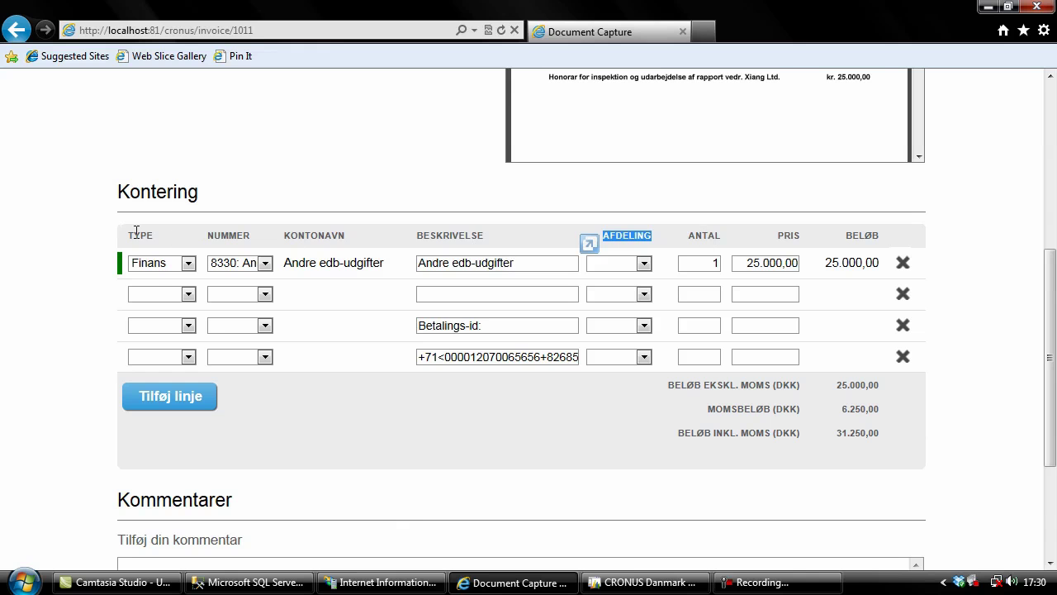
pyautogui.click(148, 263)
pyautogui.click(152, 251)
pyautogui.click(155, 235)
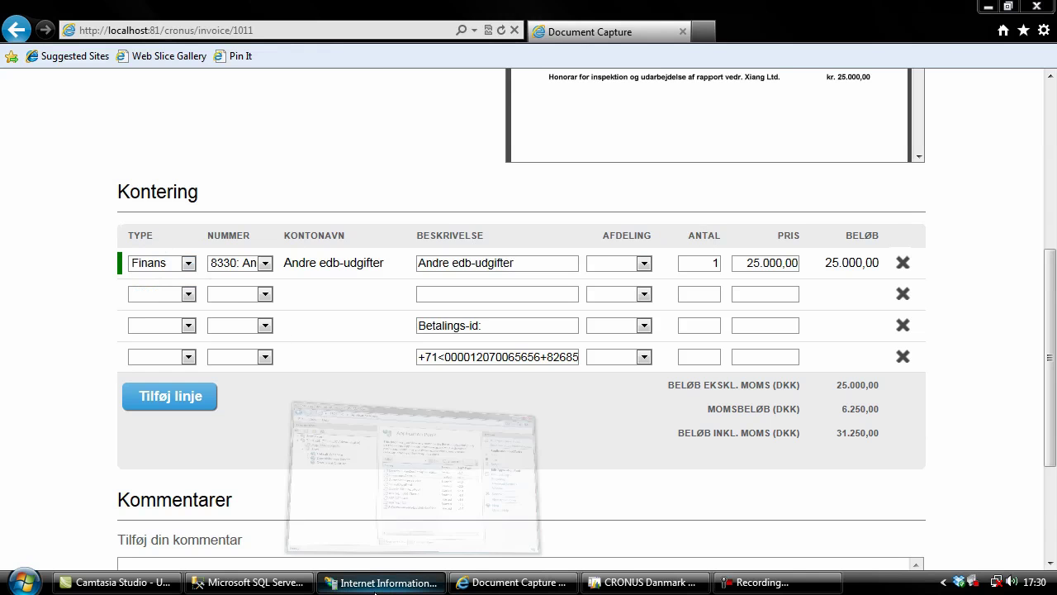
# - Switch to IIS Manager's application pools, return to the browser, reload the invoice page and examine the position of the Afdeling column
pyautogui.click(381, 582)
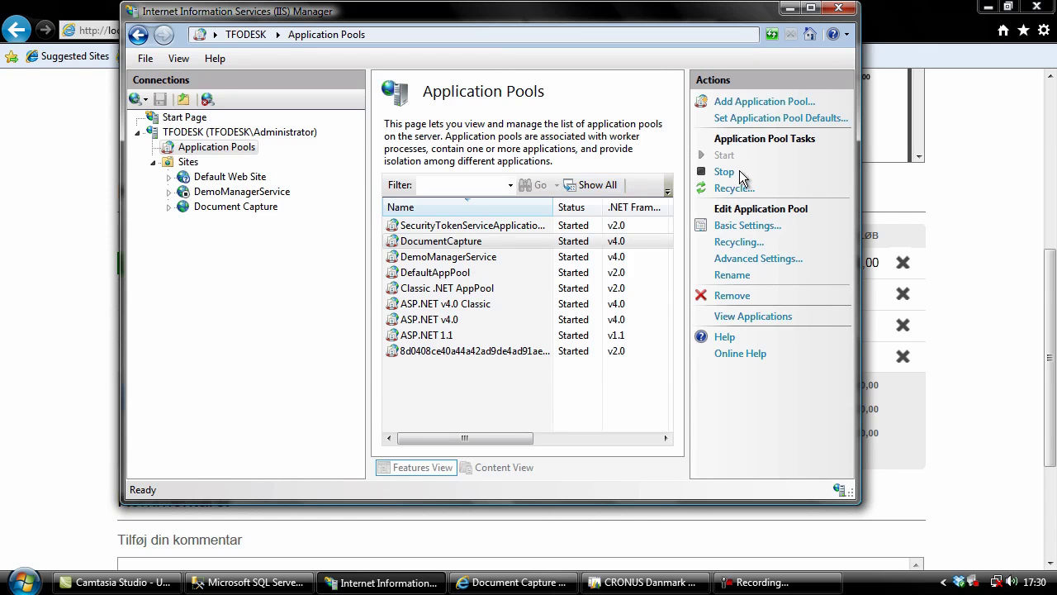
pyautogui.click(932, 188)
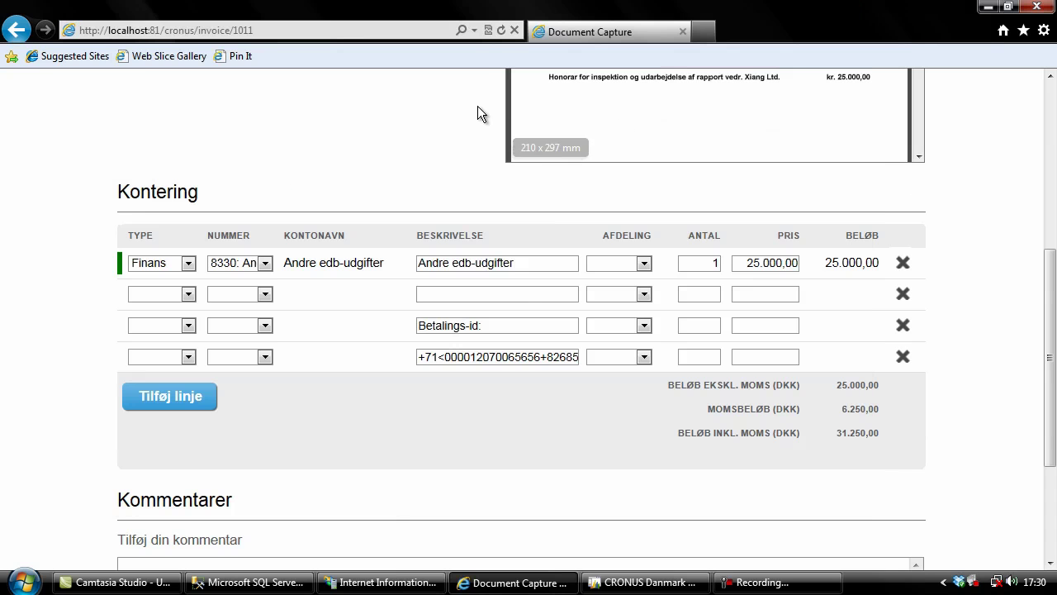
pyautogui.click(501, 30)
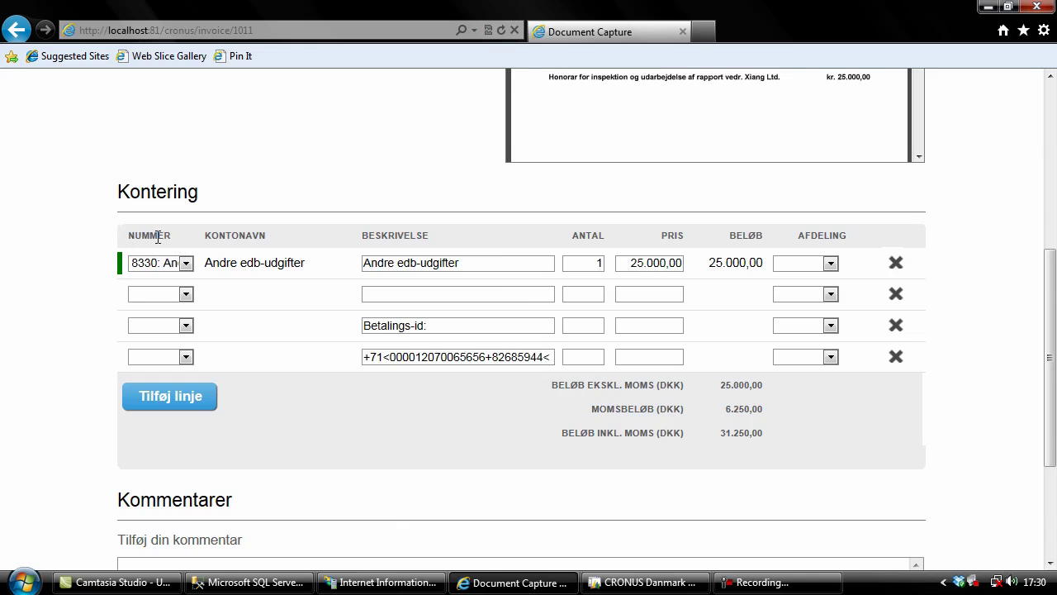
pyautogui.click(813, 245)
pyautogui.click(823, 235)
# - Assign the finance account 8230 Telefon og fax to the second Kontering line from the full account list
pyautogui.click(170, 293)
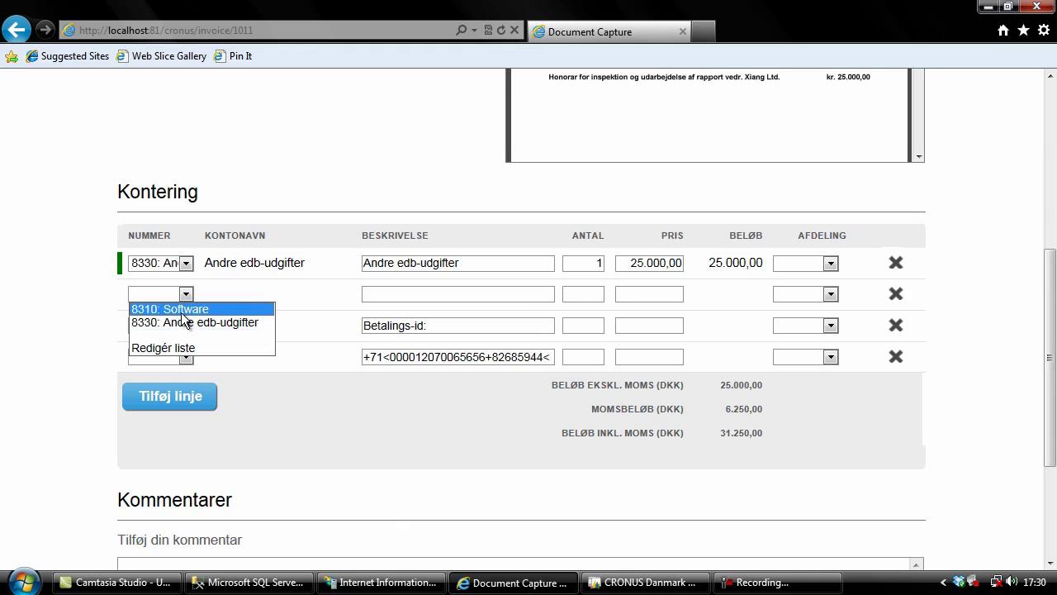
pyautogui.click(181, 347)
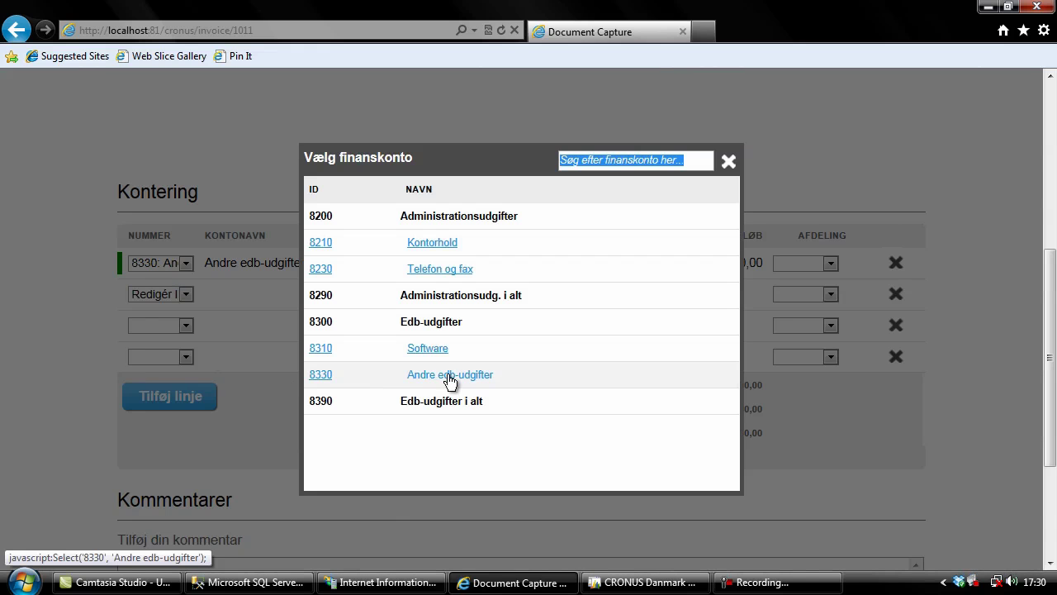
pyautogui.click(429, 270)
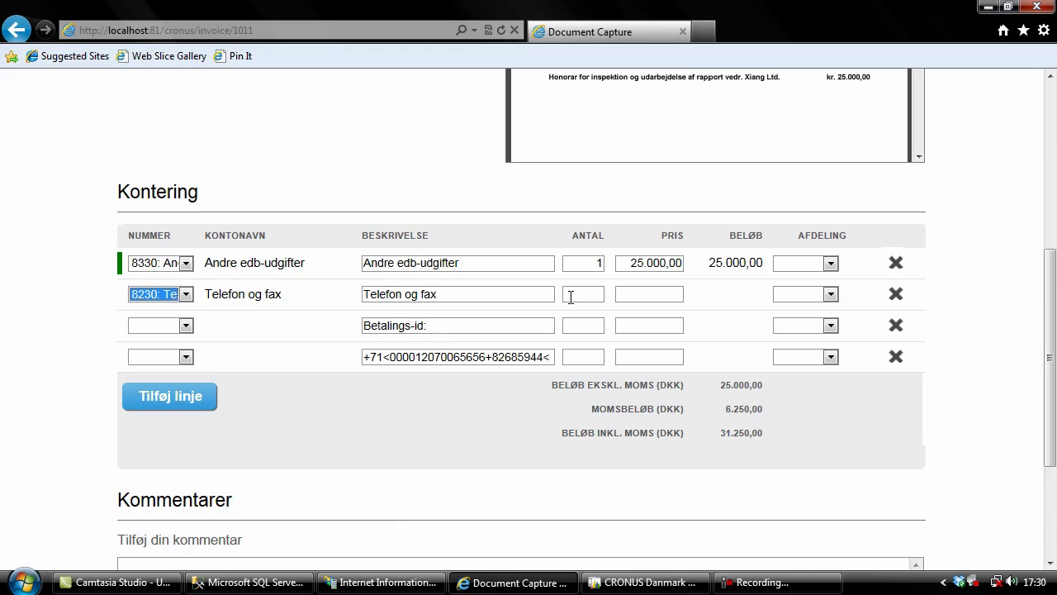
pyautogui.click(266, 293)
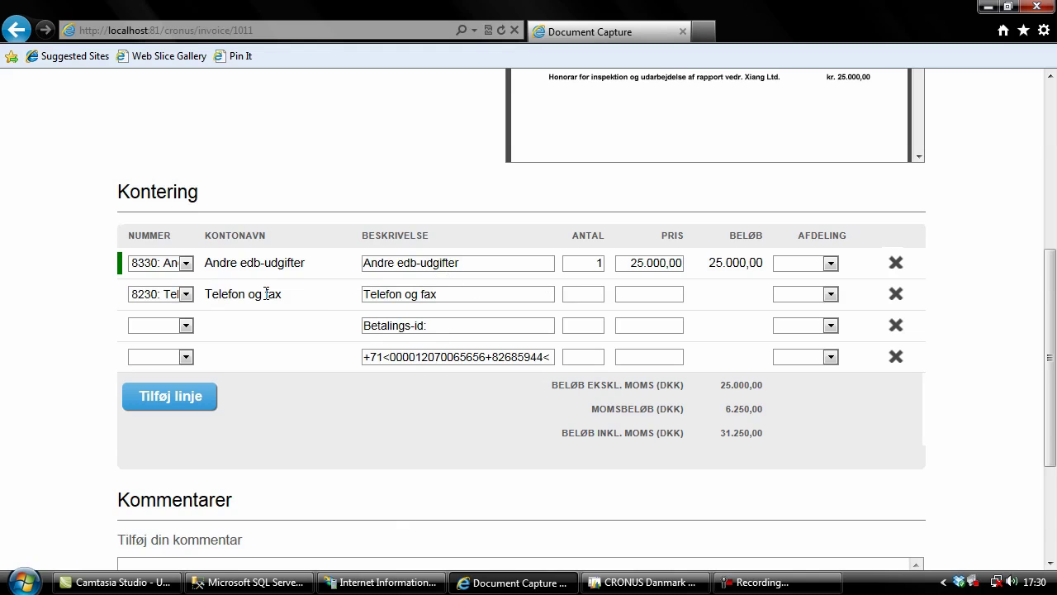
# - Switch to Dynamics NAV and open the Dansk Møbelcenter purchase invoice from the Køb area
pyautogui.click(636, 586)
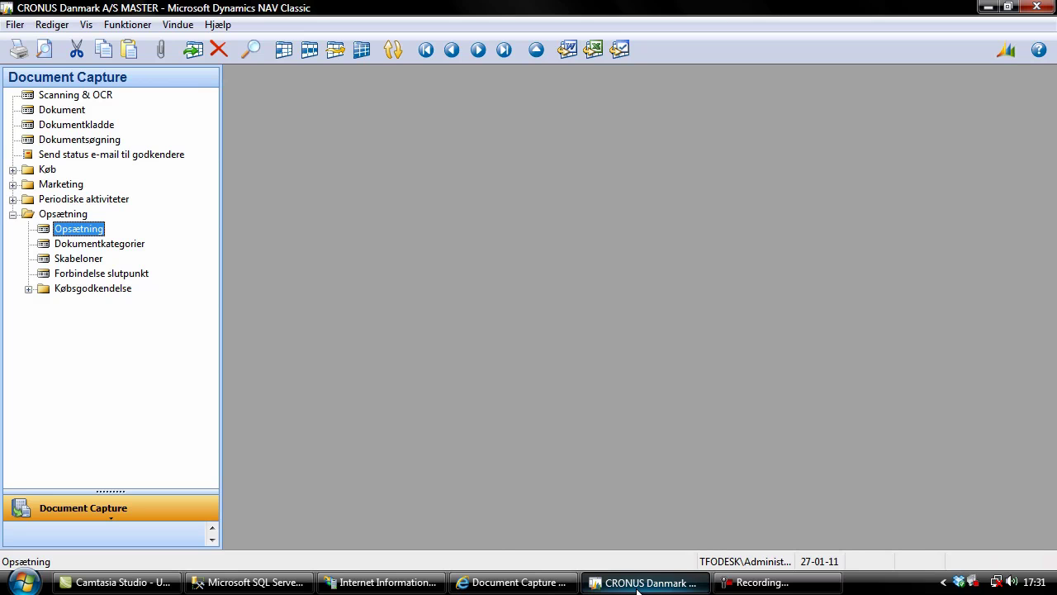
pyautogui.click(47, 170)
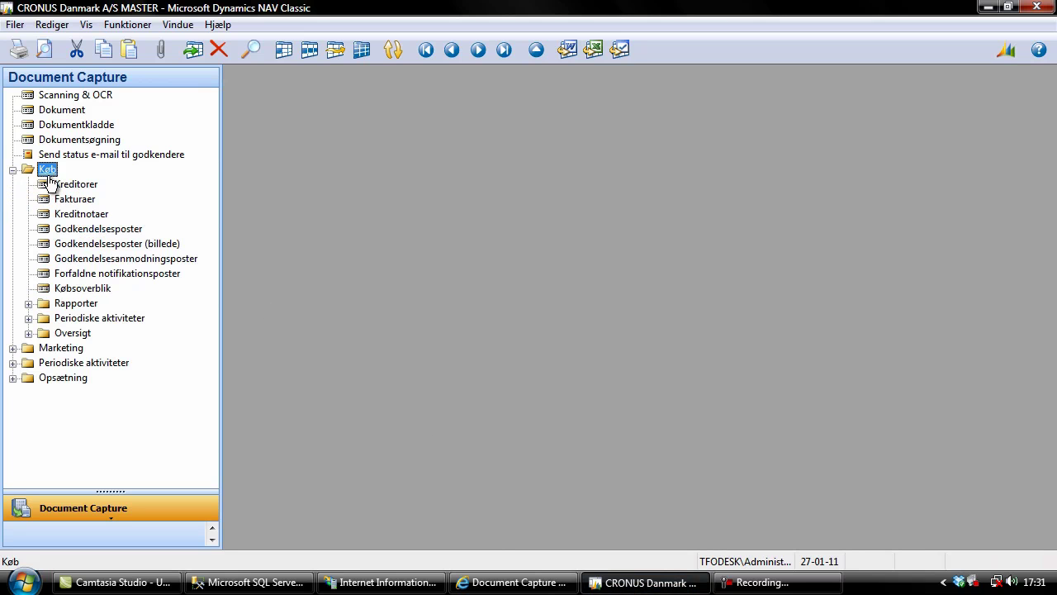
pyautogui.click(72, 199)
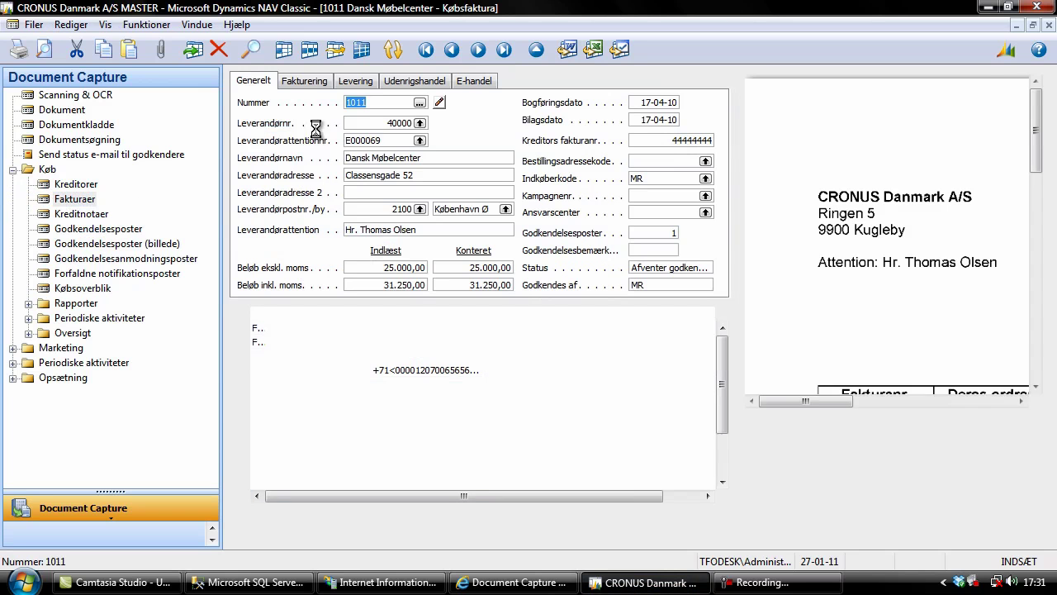
pyautogui.doubleClick(322, 131)
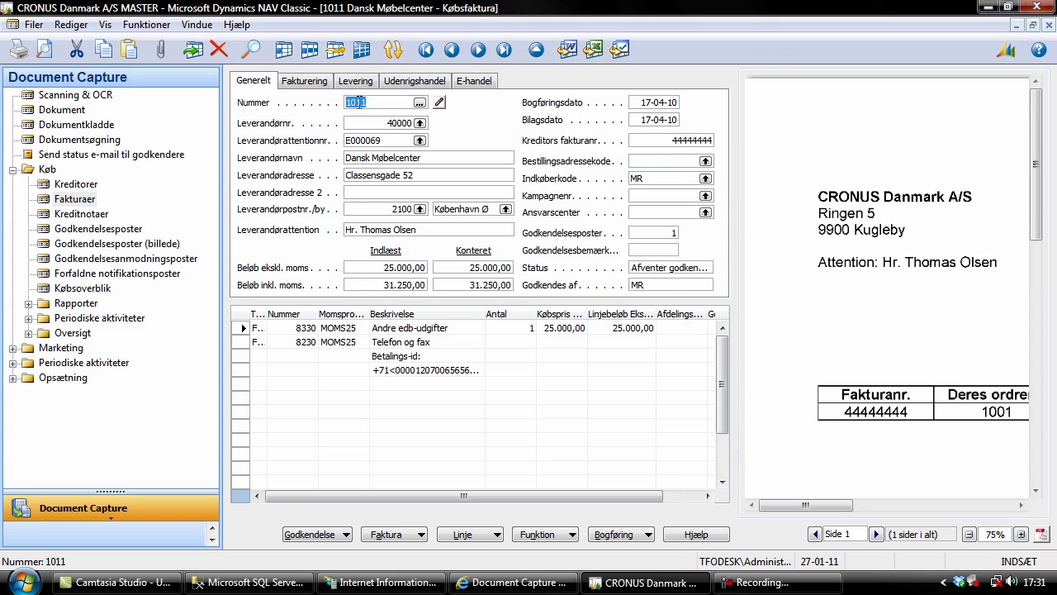
# - Check the invoice number on the web page in the browser and return to the invoice in Dynamics NAV
pyautogui.click(512, 583)
pyautogui.scroll(5, 409, 467)
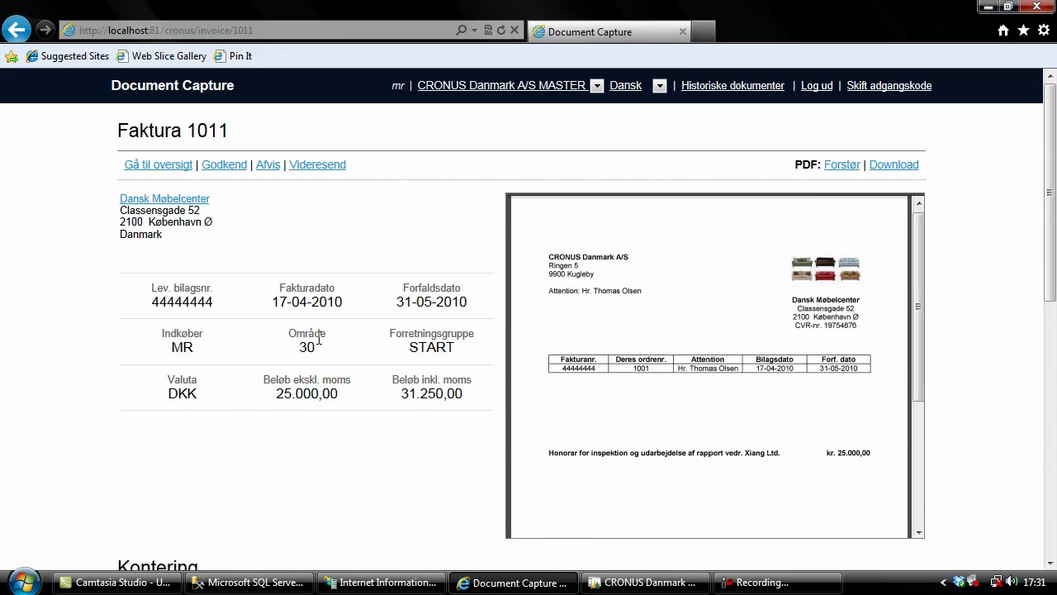
pyautogui.doubleClick(215, 130)
pyautogui.scroll(-5, 314, 299)
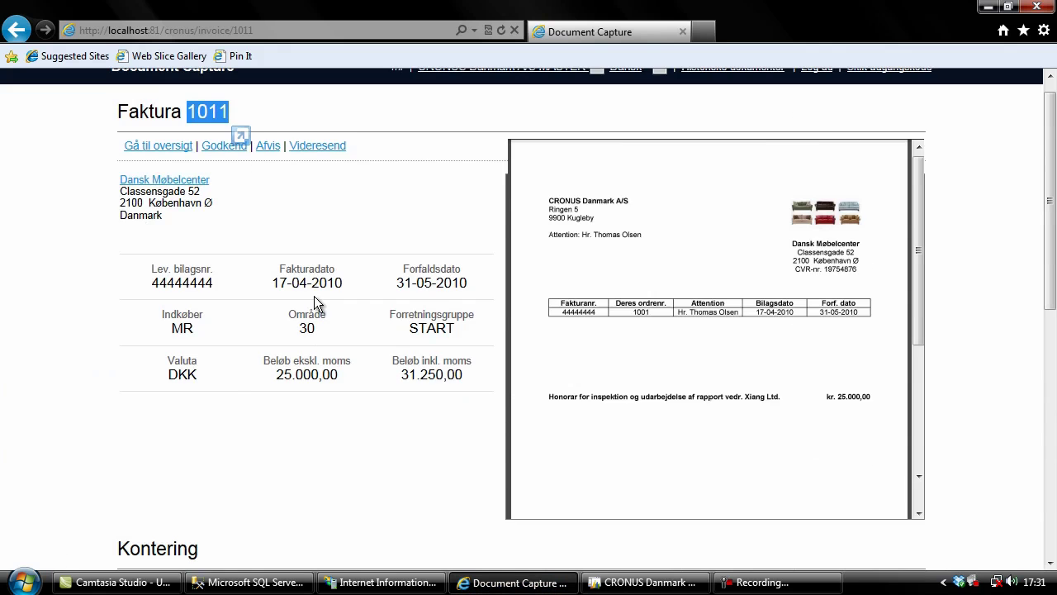
pyautogui.click(667, 582)
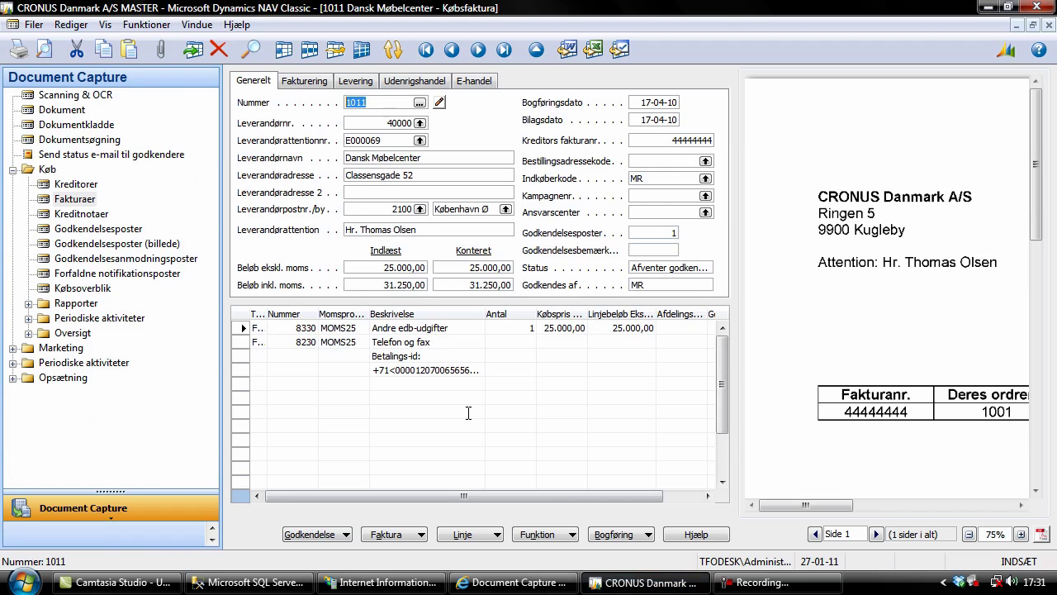
# - Examine the Telefon og fax line on the purchase invoice, close the invoice and return to the browser
pyautogui.click(241, 342)
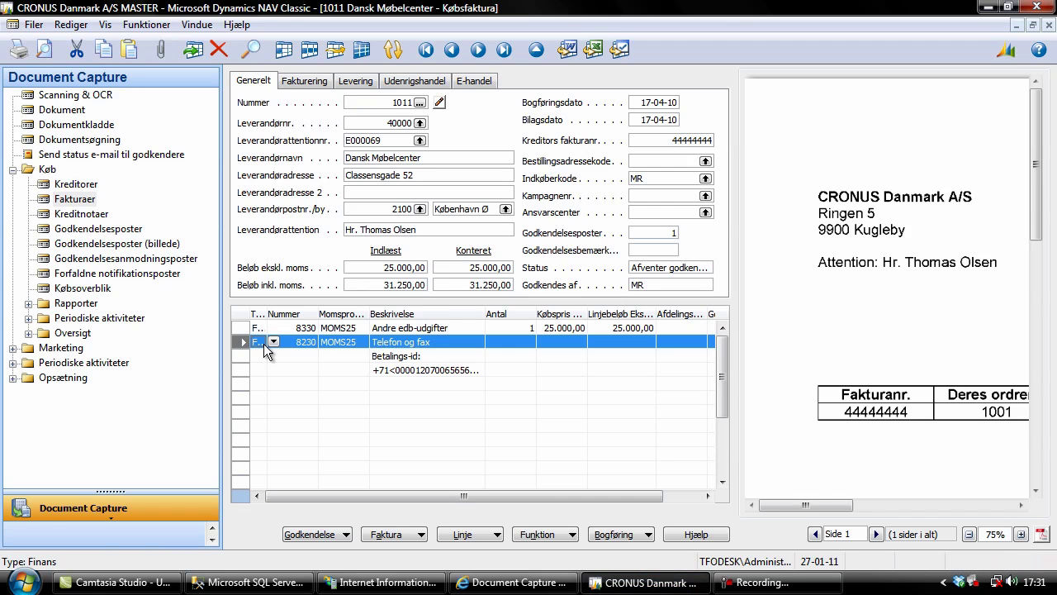
pyautogui.click(311, 343)
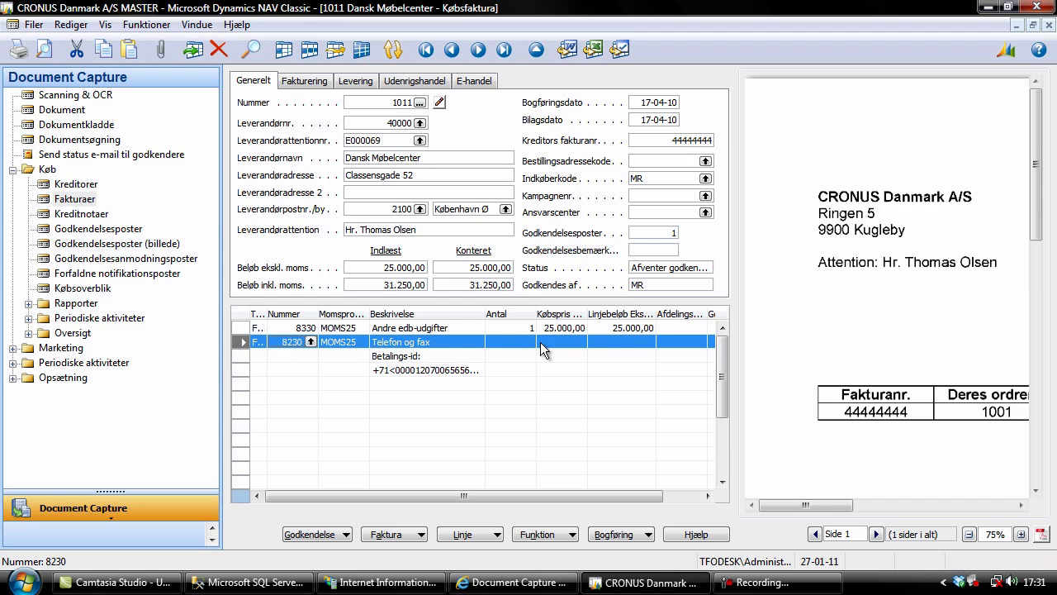
pyautogui.click(1049, 24)
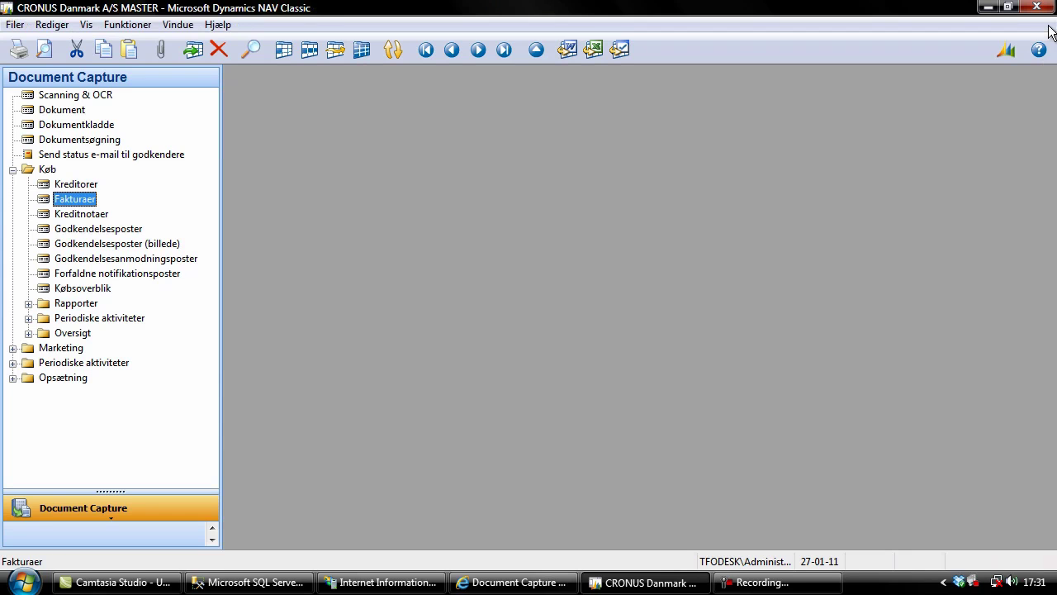
pyautogui.click(988, 8)
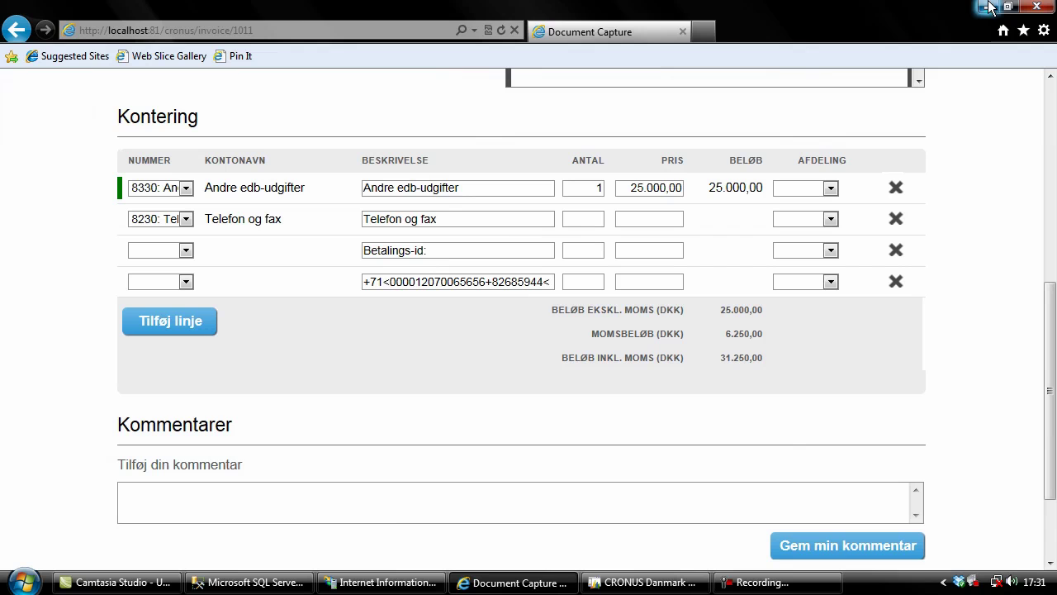
# - Clear the account from the second and first Kontering lines of the web invoice
pyautogui.click(164, 219)
pyautogui.click(165, 271)
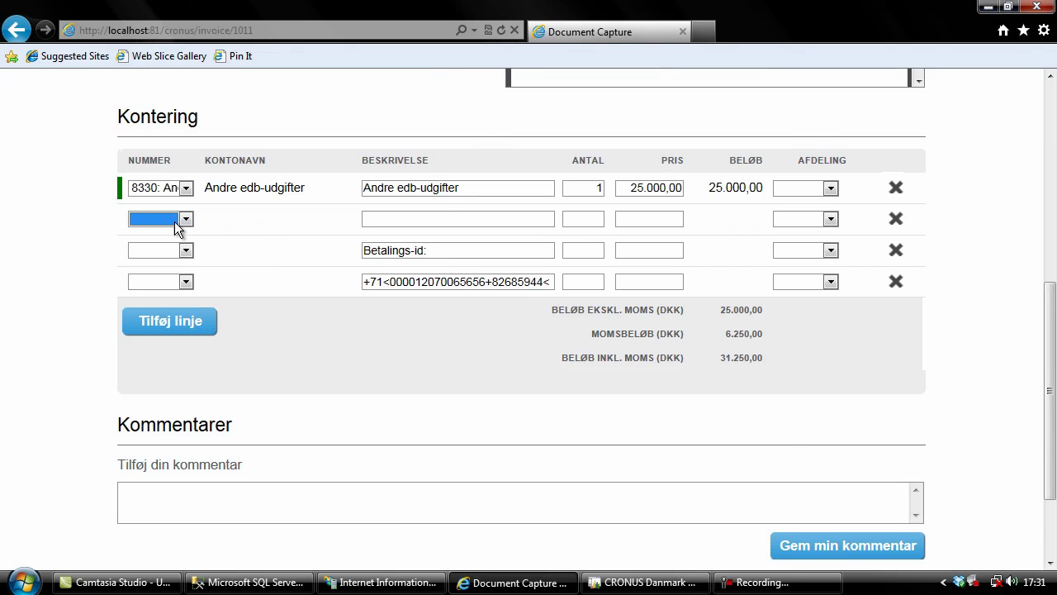
pyautogui.click(183, 190)
pyautogui.click(172, 241)
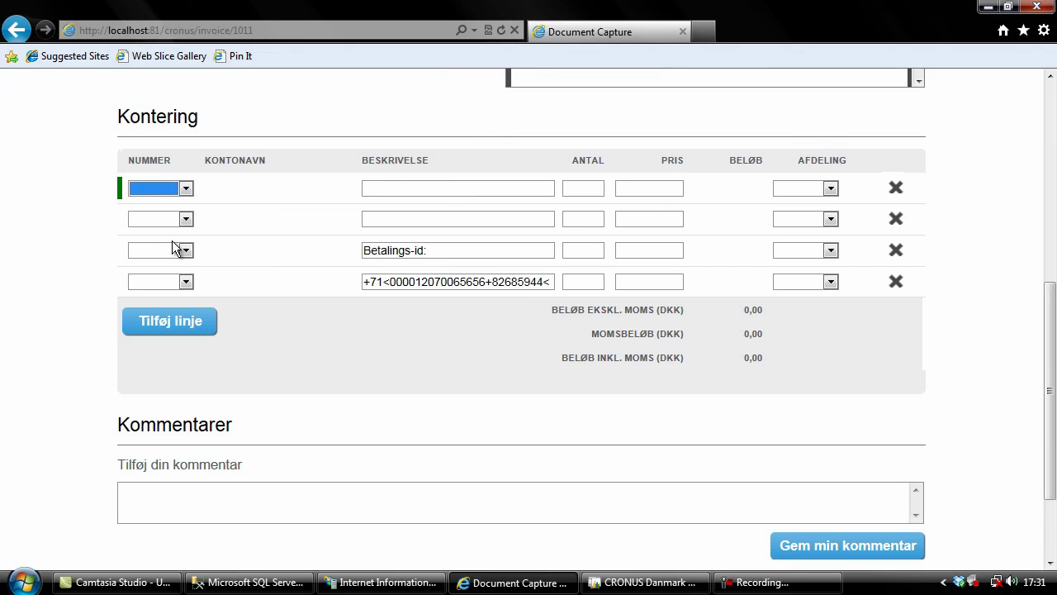
# - Switch to Dynamics NAV, check the purchase invoice's lines, close the invoice and return to the browser
pyautogui.click(649, 582)
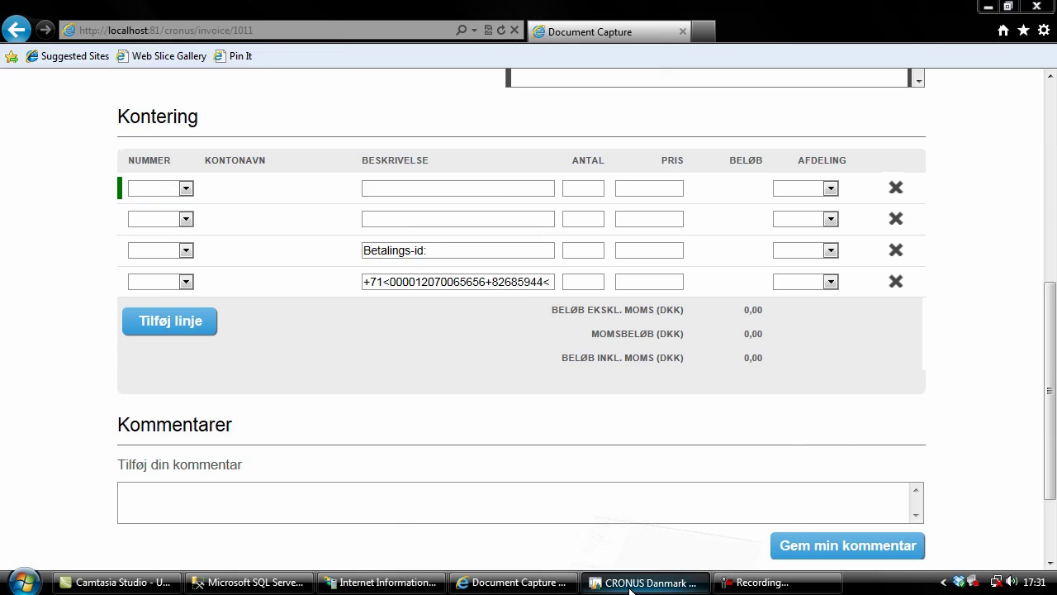
pyautogui.click(93, 205)
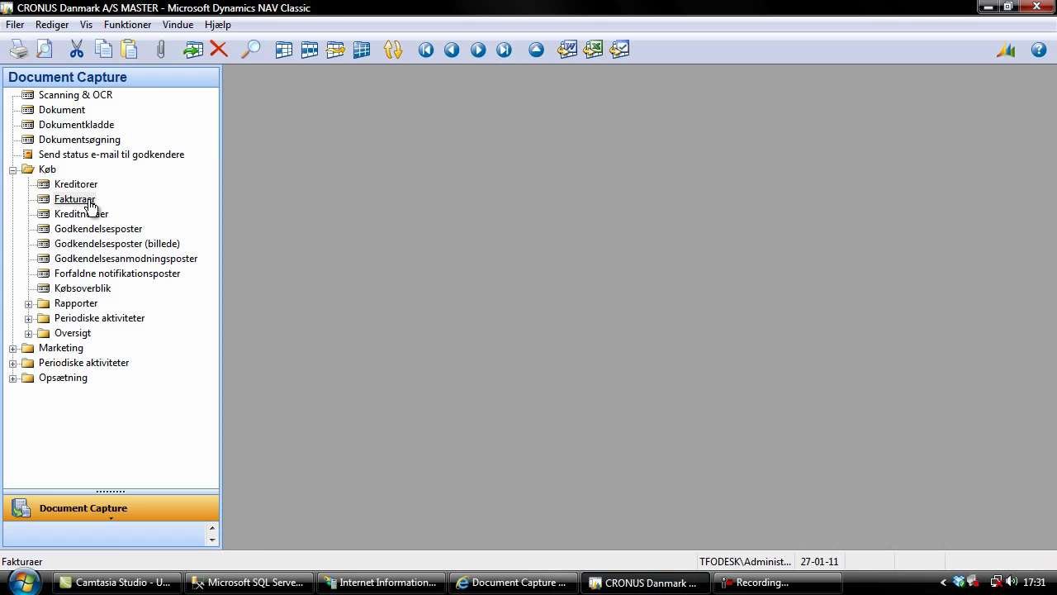
pyautogui.click(256, 327)
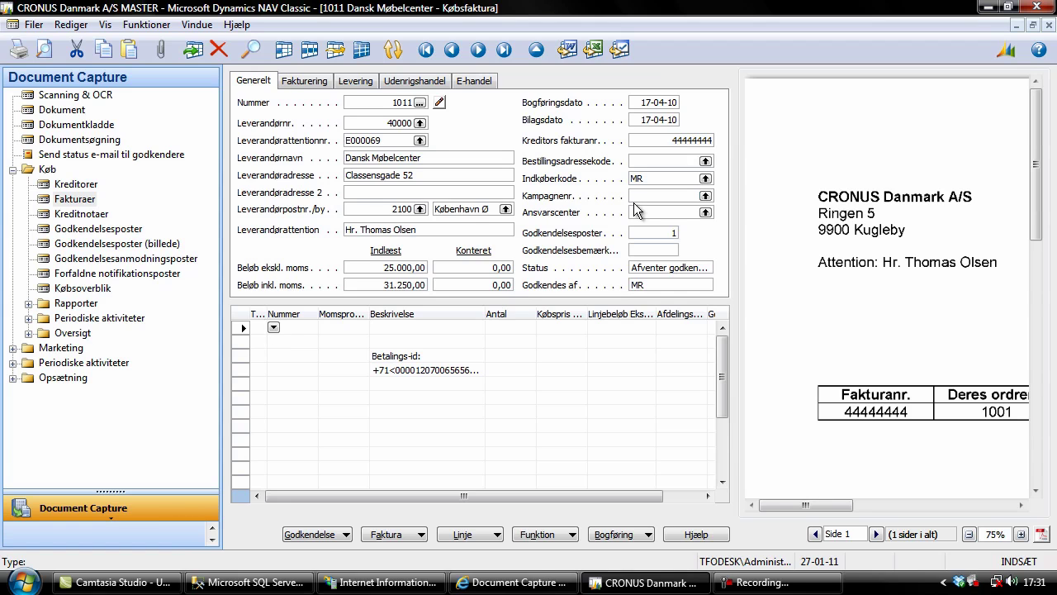
pyautogui.click(1049, 25)
pyautogui.click(987, 8)
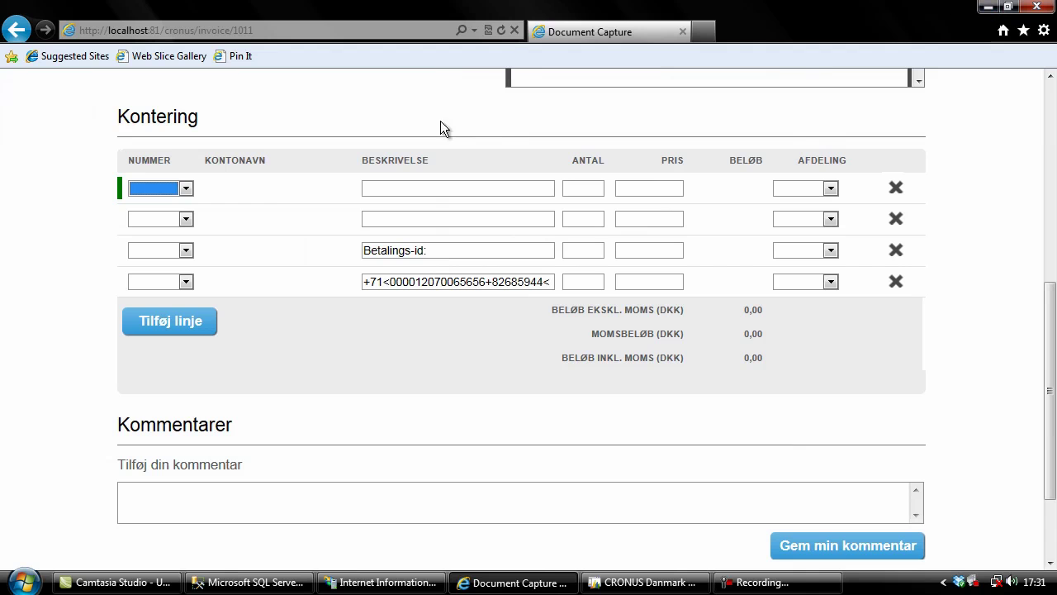
# - Assign account 8330 Andre edb-udgifter to the first Kontering line and 8310 Software to the second
pyautogui.click(186, 189)
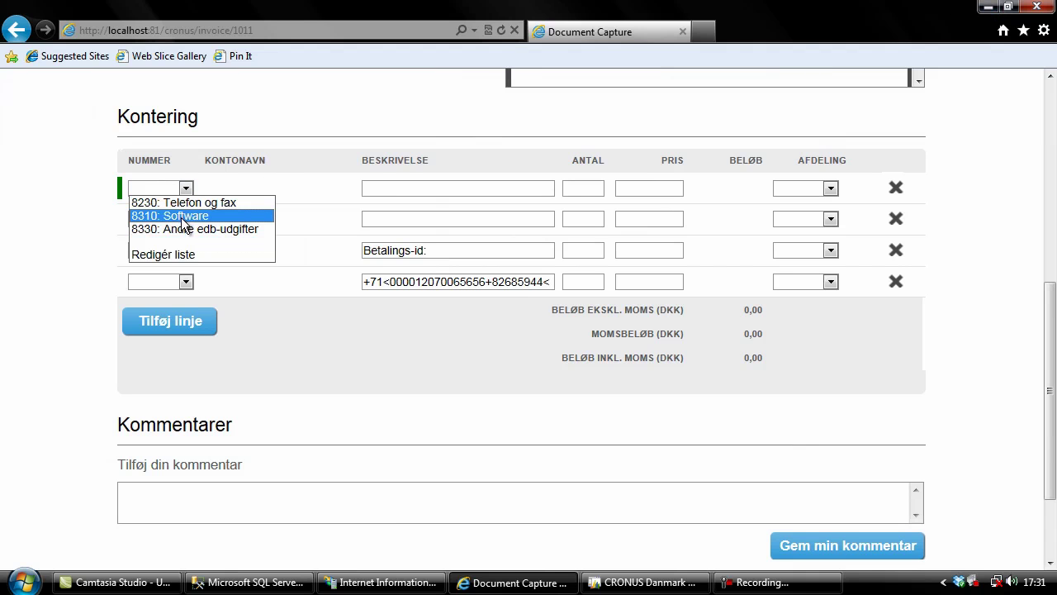
pyautogui.click(183, 228)
pyautogui.click(183, 218)
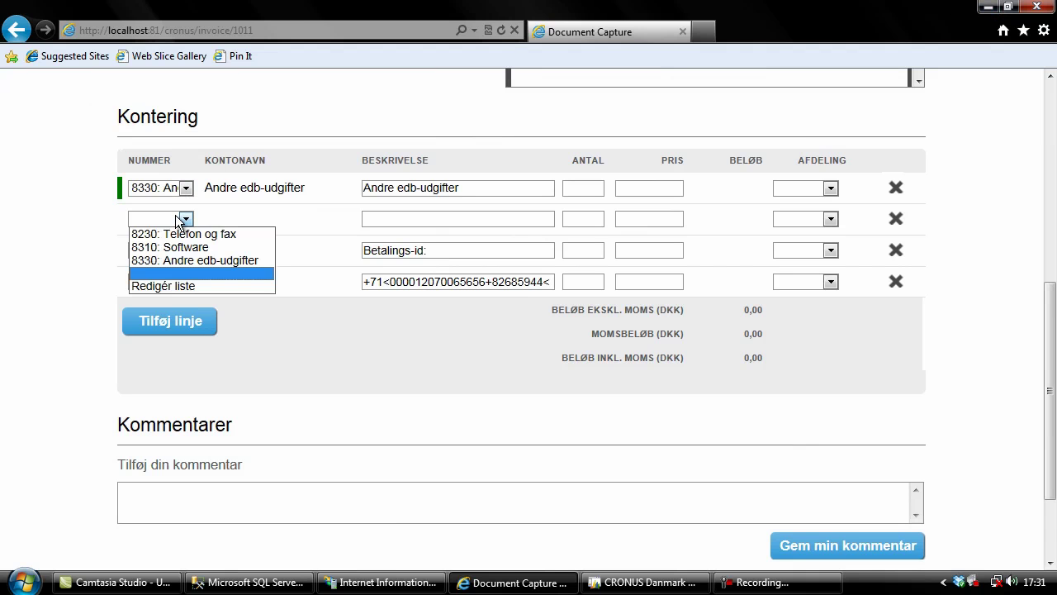
pyautogui.click(182, 249)
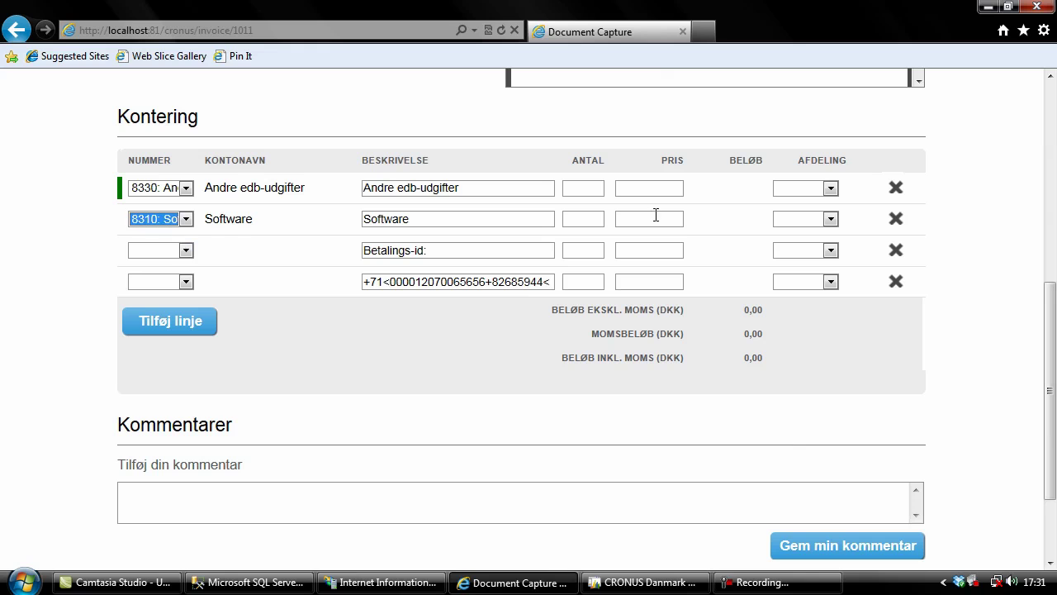
# - Set the Andre edb-udgifter line's quantity to 1 and its price to 25000
pyautogui.click(591, 189)
pyautogui.press('Tab')
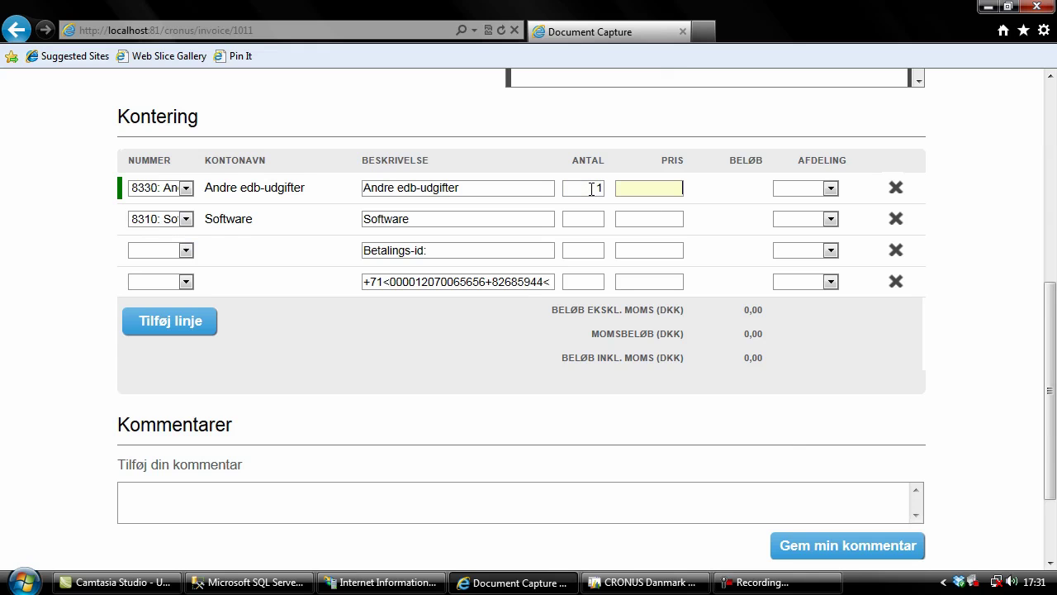
pyautogui.write('25000')
pyautogui.press('Tab')
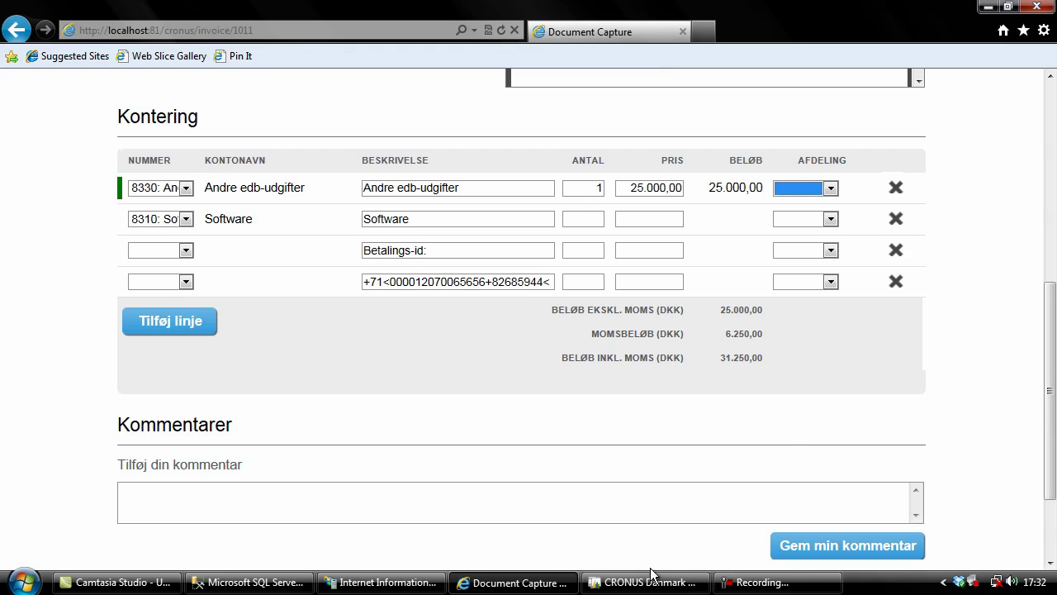
# - Switch to Dynamics NAV, check the Andre edb-udgifter line on the purchase invoice, and return to the browser
pyautogui.click(649, 582)
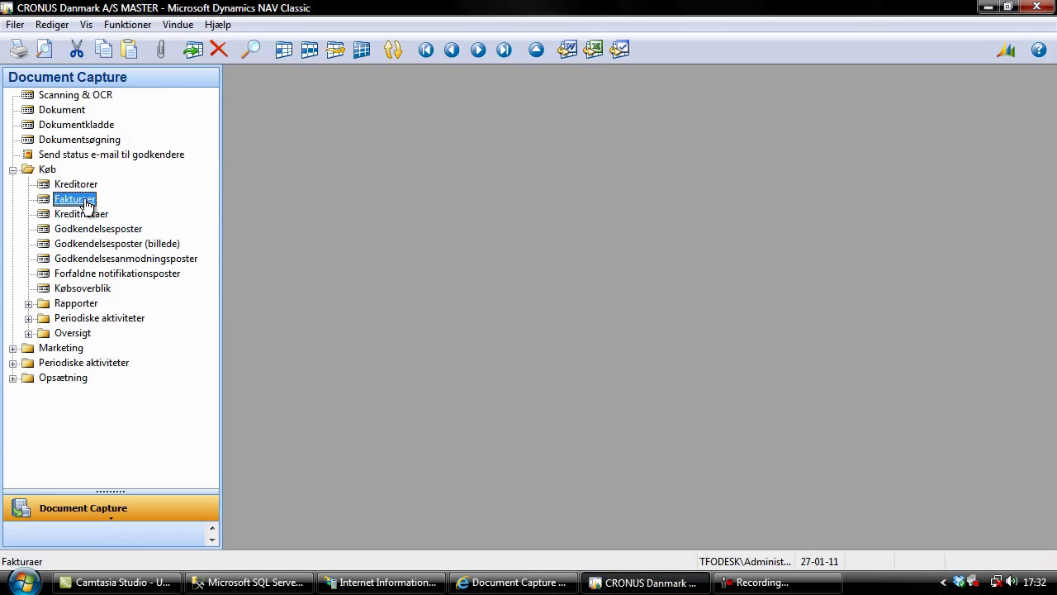
pyautogui.click(85, 202)
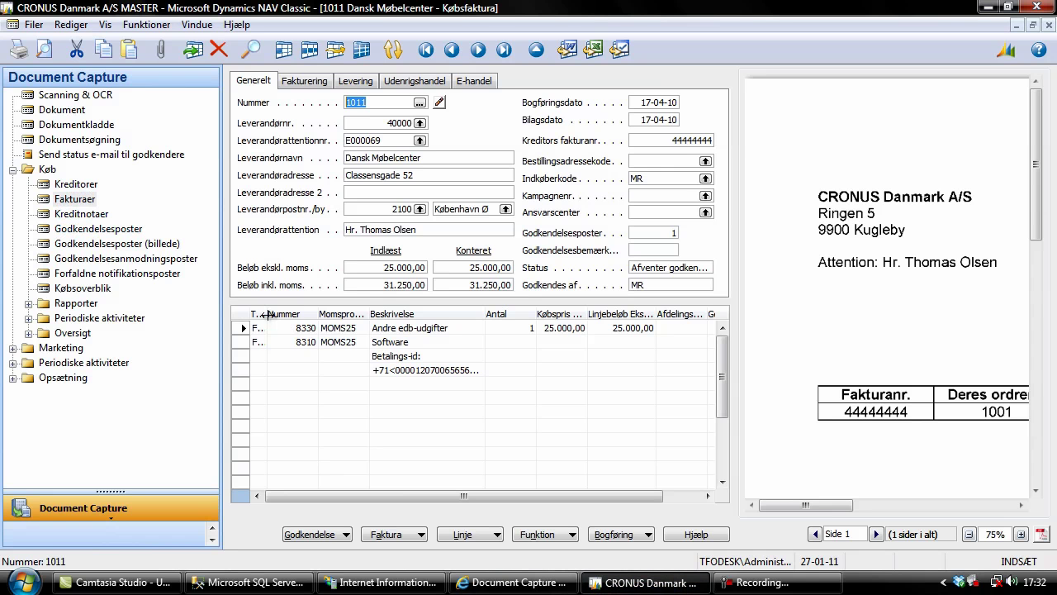
pyautogui.click(261, 327)
pyautogui.press('Tab')
pyautogui.press('Tab')
pyautogui.press('Tab')
pyautogui.press('Tab')
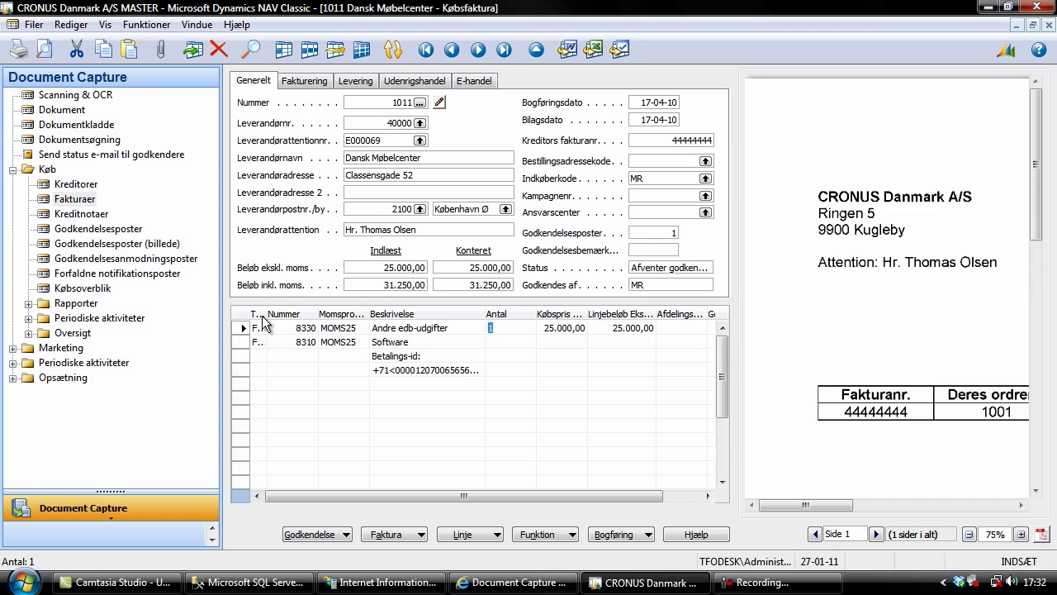
pyautogui.click(987, 7)
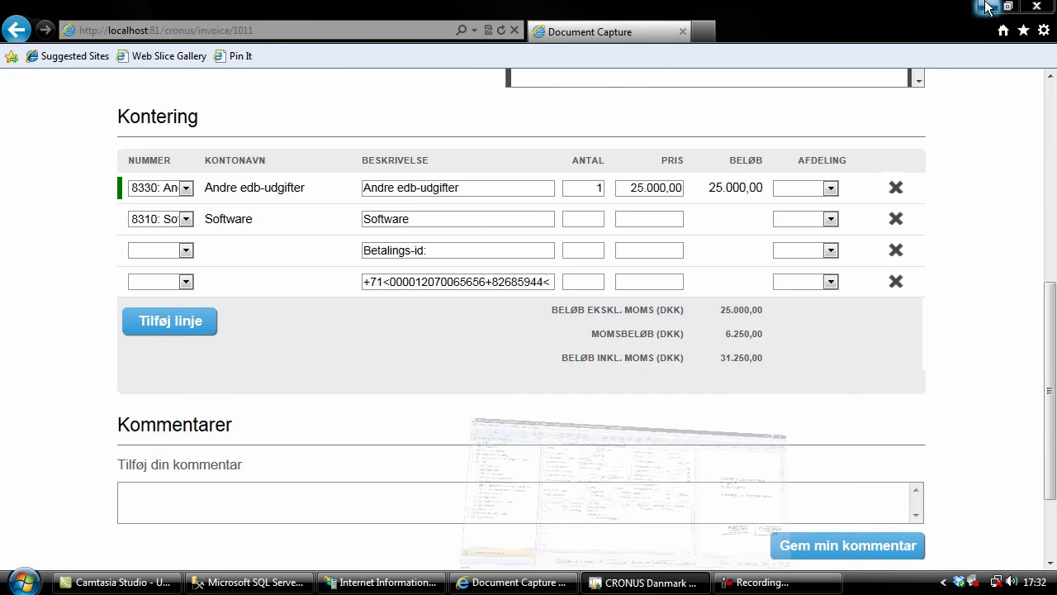
# - View the selectable finance accounts through Redigér liste on the first Kontering line and close the selection without choosing one
pyautogui.click(171, 187)
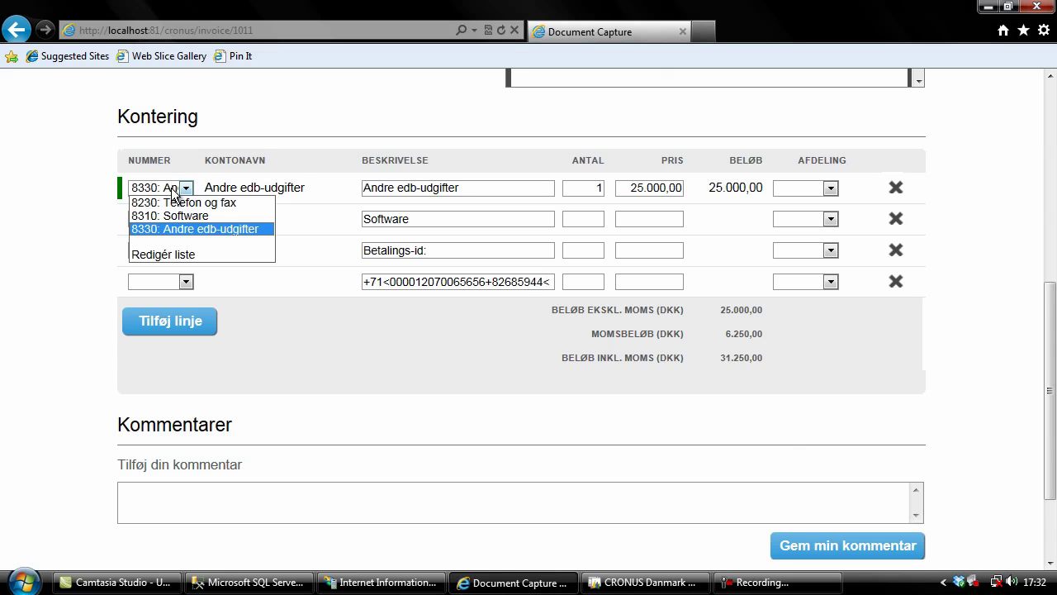
pyautogui.click(175, 254)
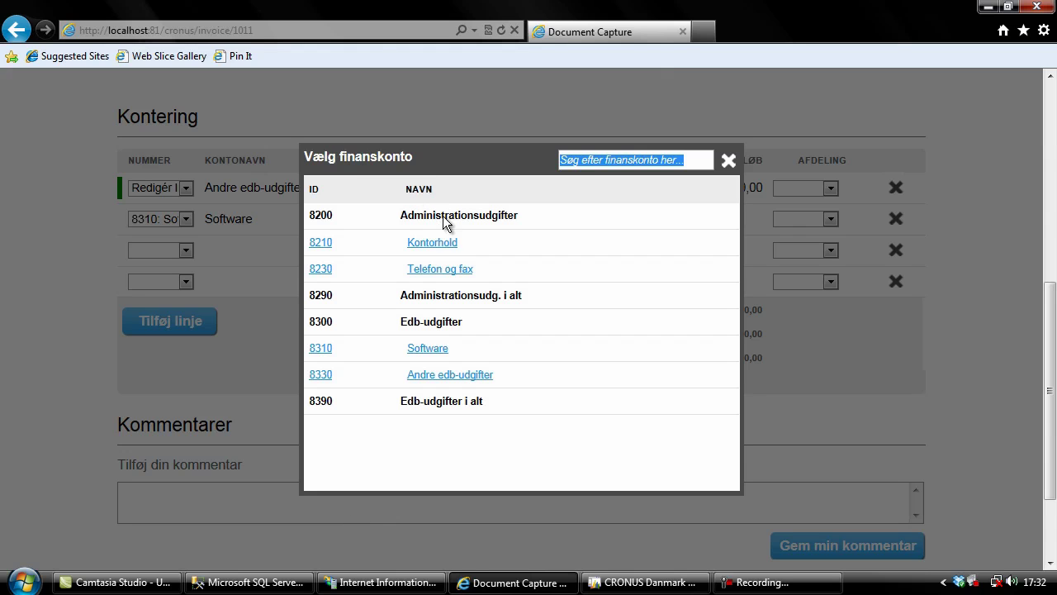
pyautogui.click(728, 159)
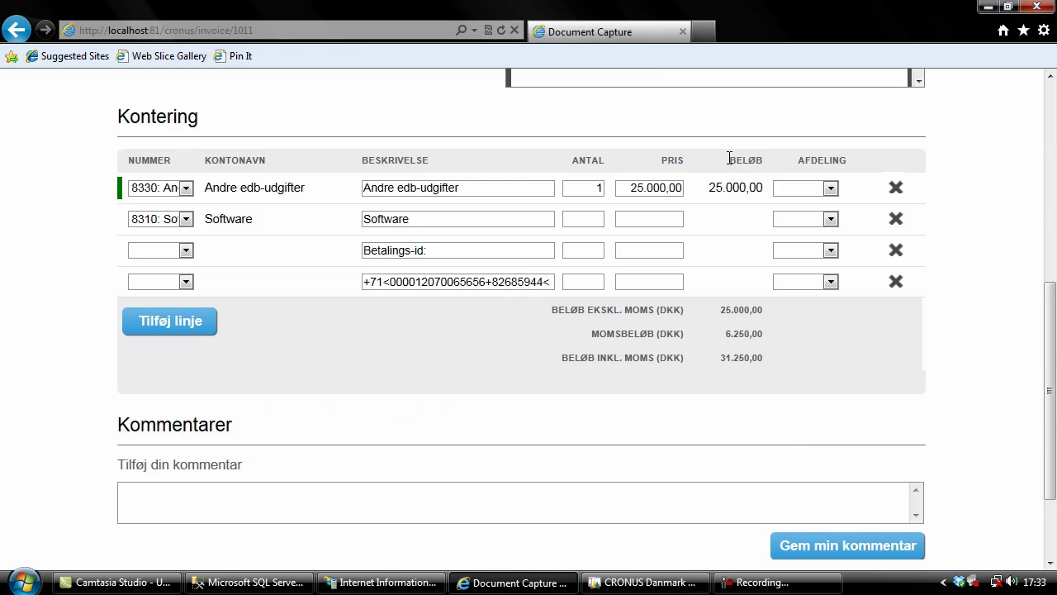
# - Switch the web invoice's language to English (GB) and examine the invoice date format
pyautogui.scroll(5, 729, 158)
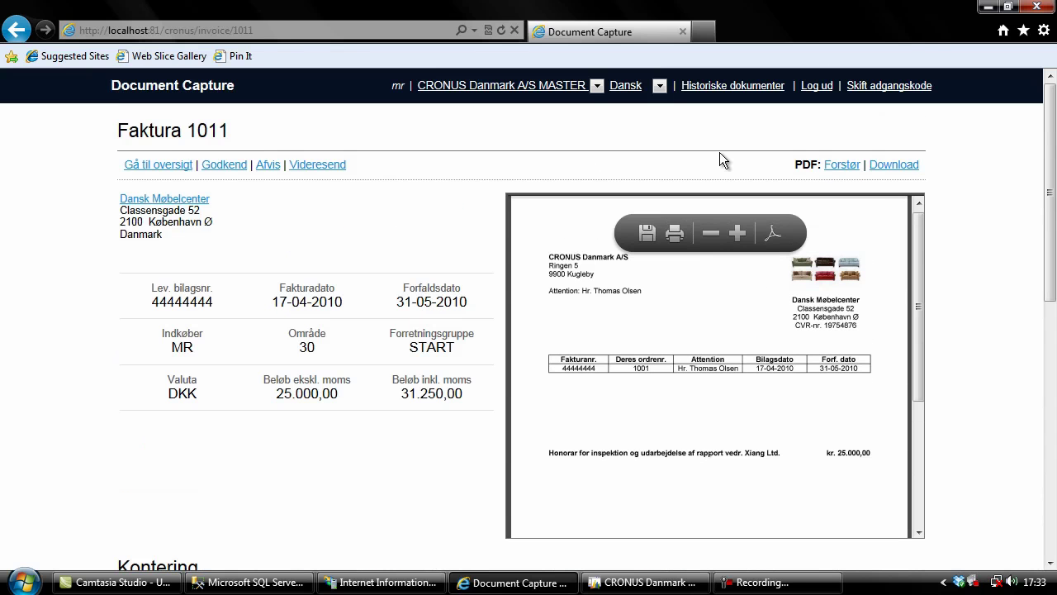
pyautogui.click(634, 86)
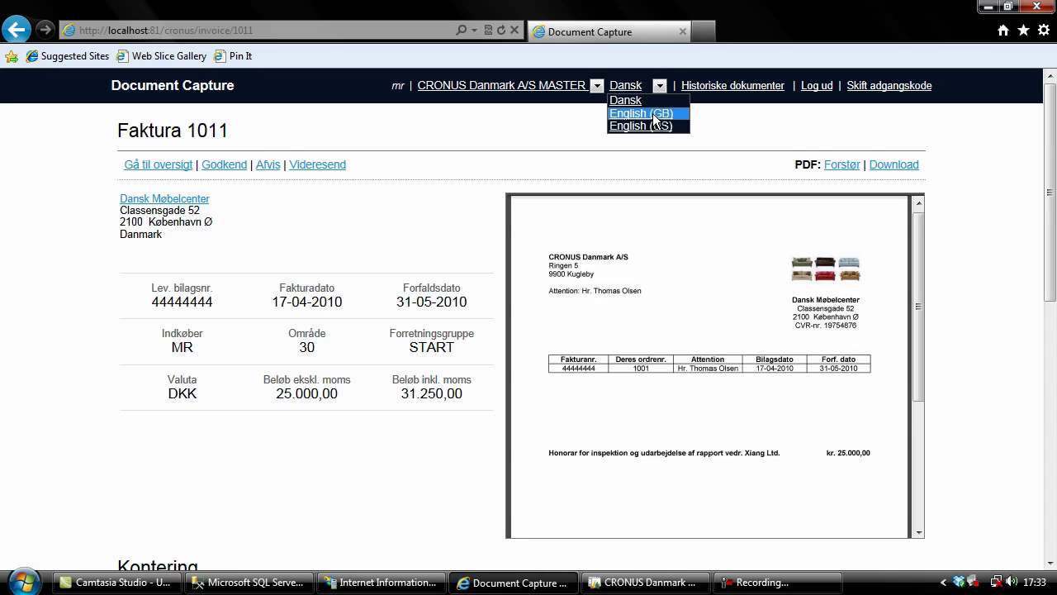
pyautogui.click(652, 113)
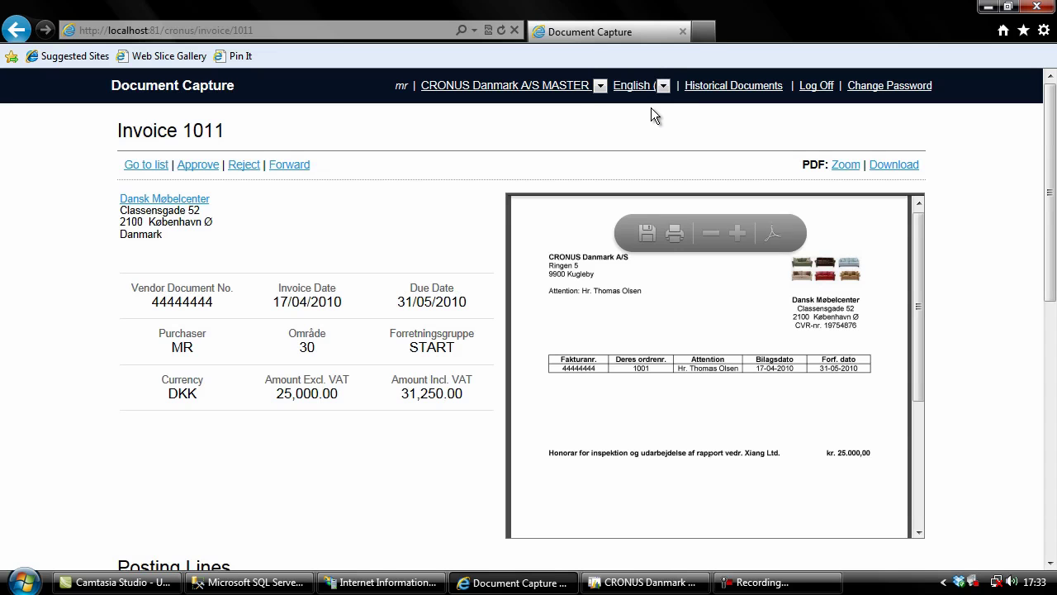
pyautogui.doubleClick(281, 301)
pyautogui.moveTo(285, 302); pyautogui.dragTo(302, 302)
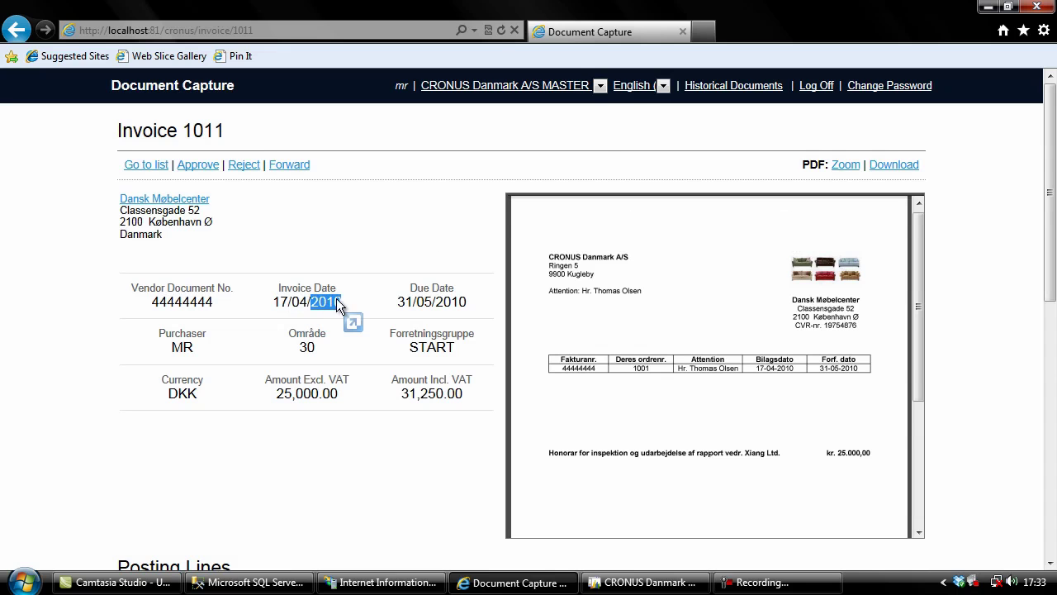
# - Switch the web invoice's language to English (US) and examine how the invoice date is written
pyautogui.click(632, 86)
pyautogui.click(627, 122)
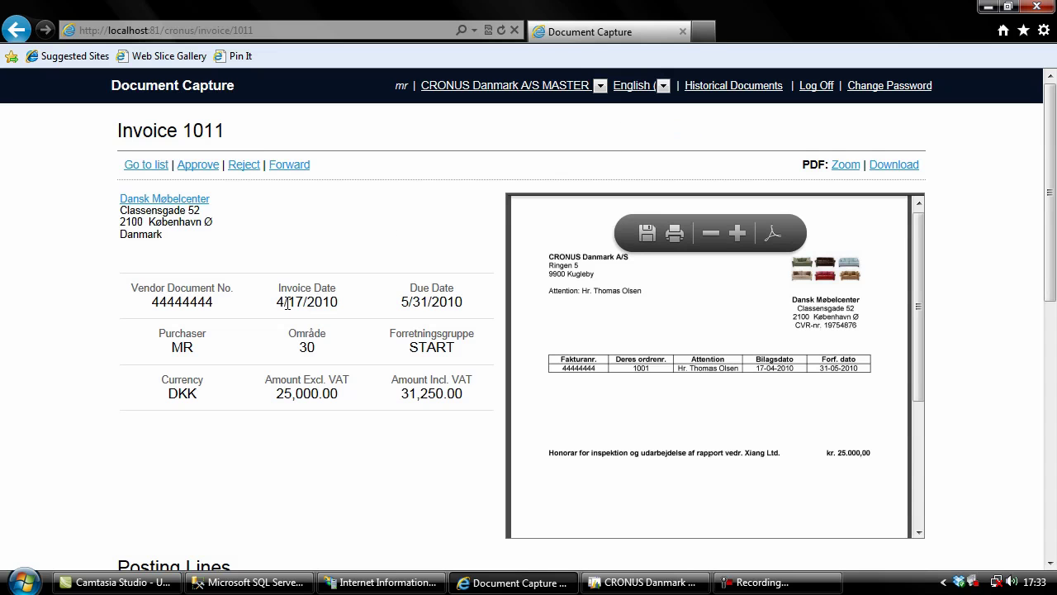
pyautogui.moveTo(278, 302); pyautogui.dragTo(345, 306)
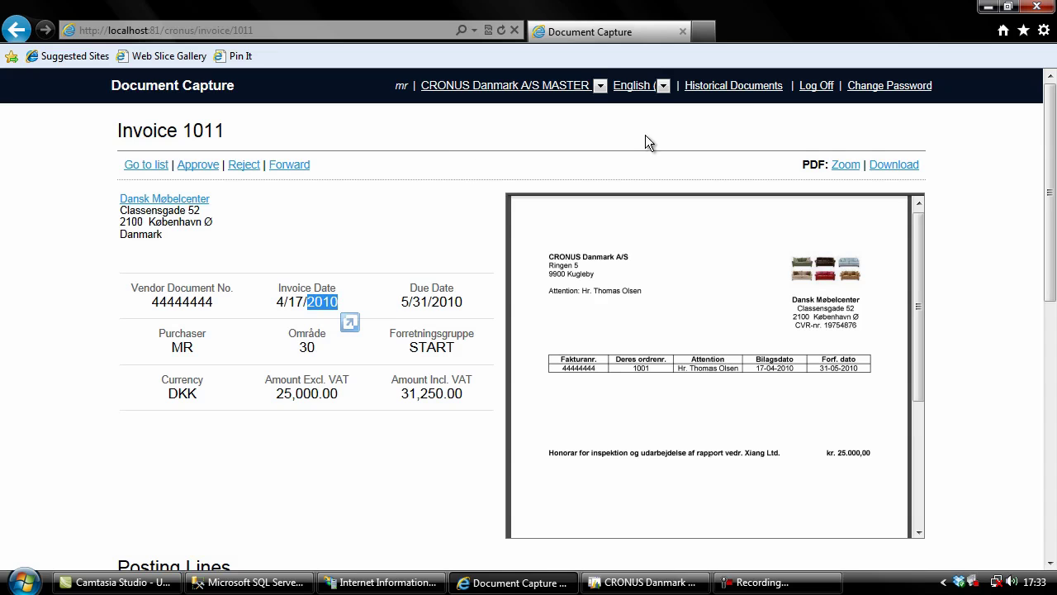
# - Check the date fields of the historical documents search, then compare their format in English (GB)
pyautogui.click(741, 94)
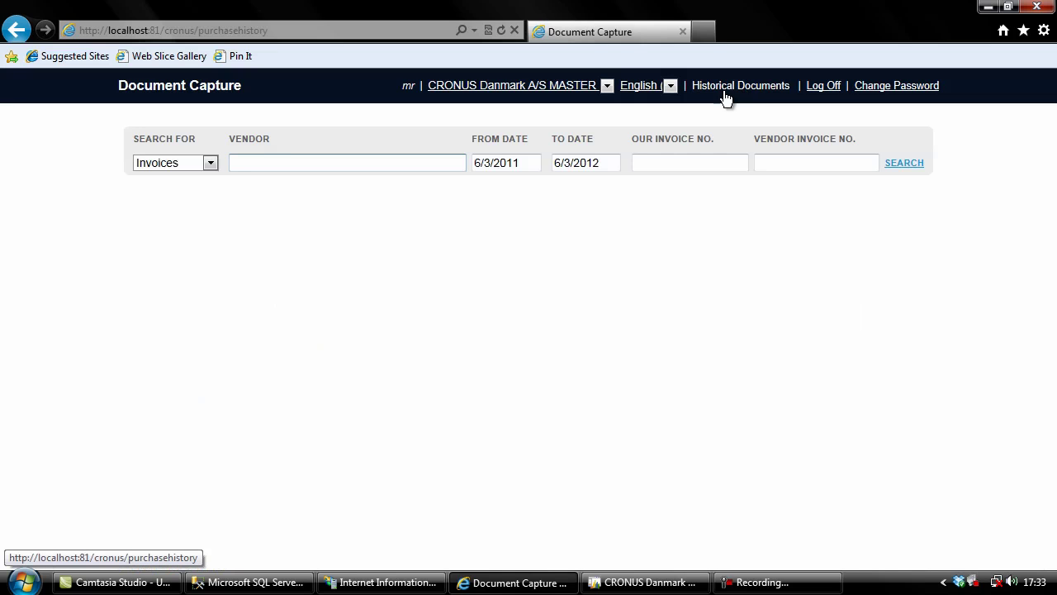
pyautogui.click(488, 161)
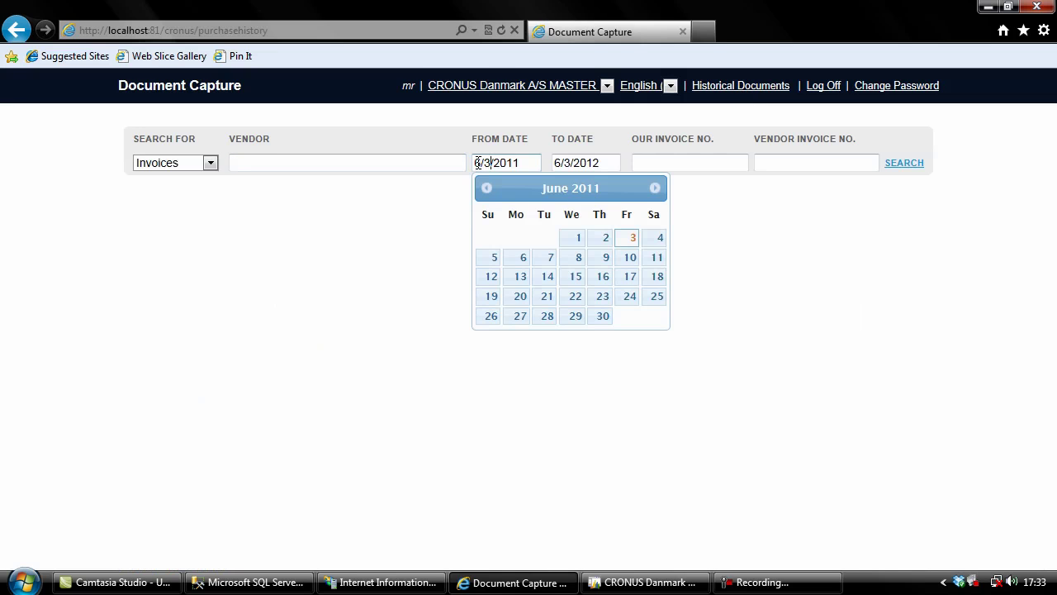
pyautogui.click(555, 163)
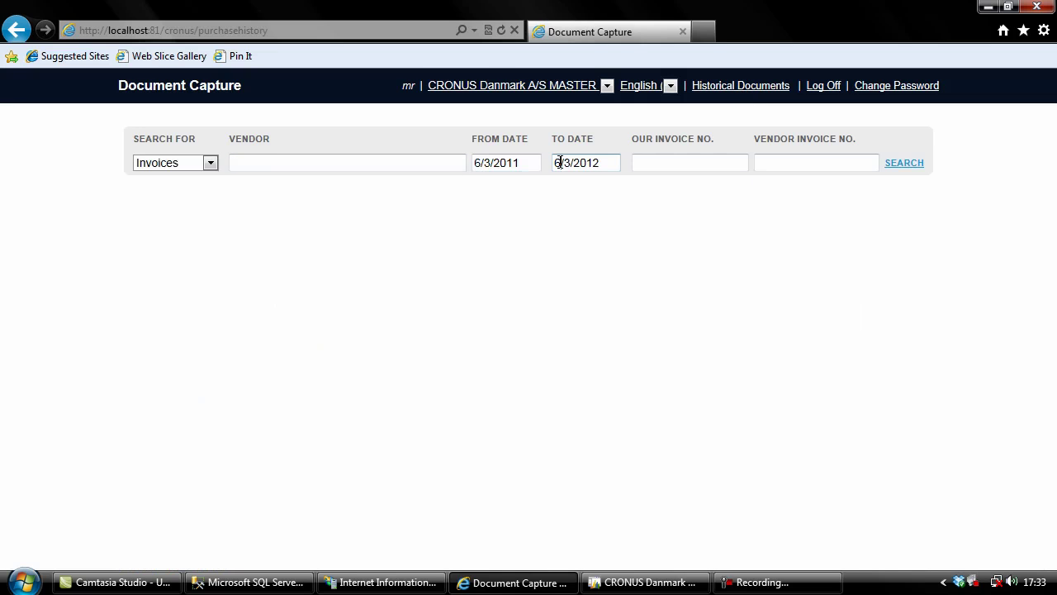
pyautogui.click(653, 82)
pyautogui.click(661, 111)
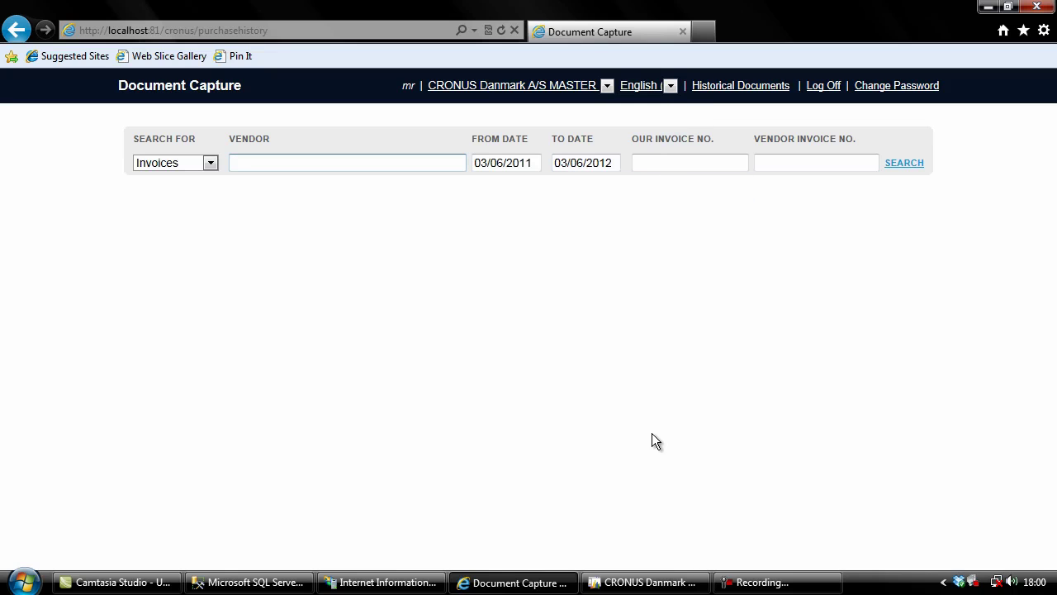
# - Switch to Dynamics NAV, choose Hvis forskellig fra købsvaluta for Vis beløb i RV in the Document Capture setup, and close the card
pyautogui.click(651, 582)
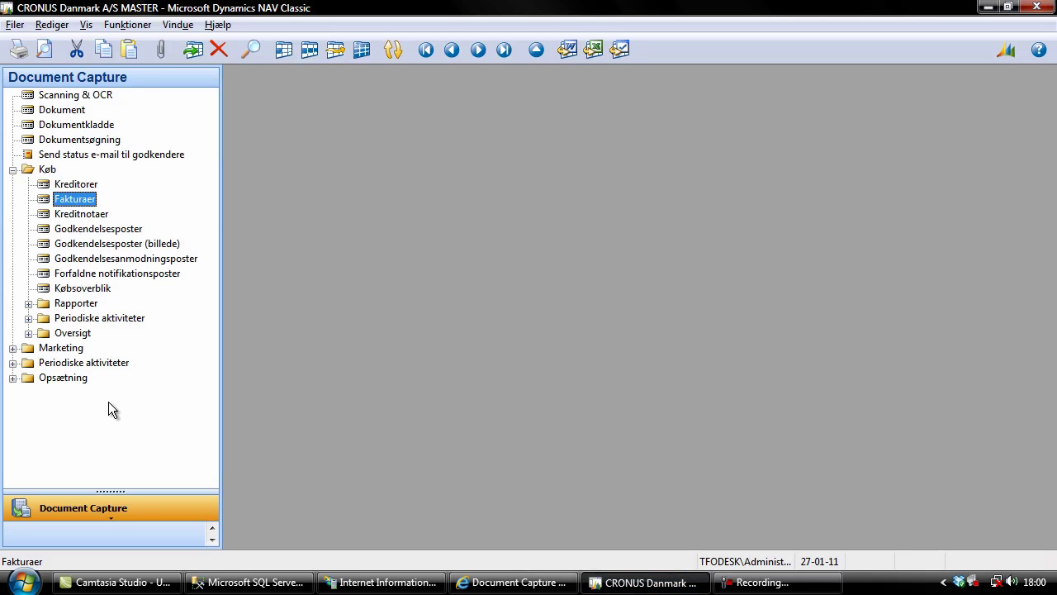
pyautogui.click(63, 377)
pyautogui.click(78, 229)
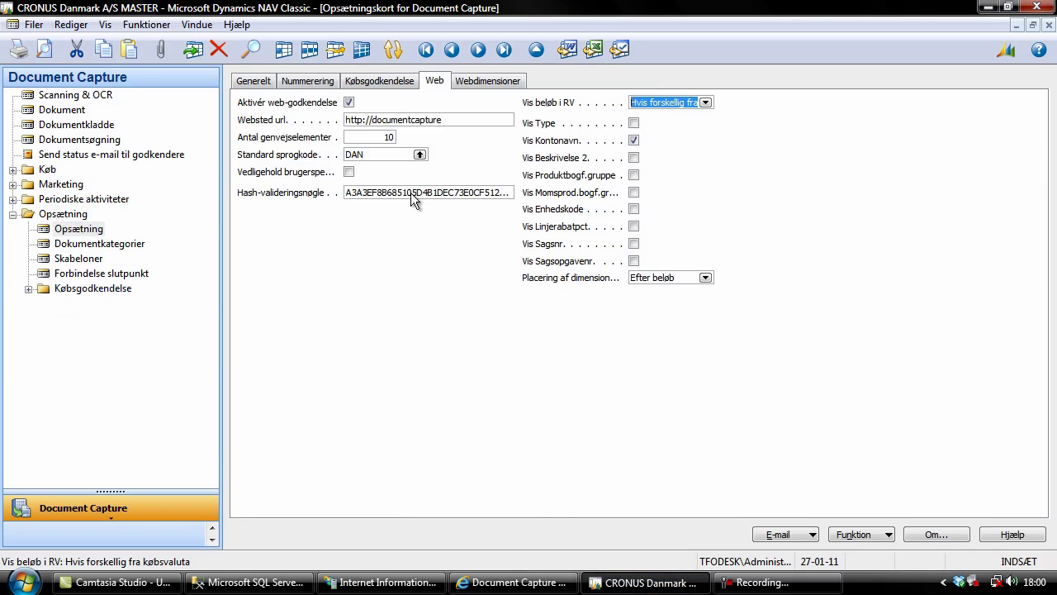
pyautogui.click(704, 102)
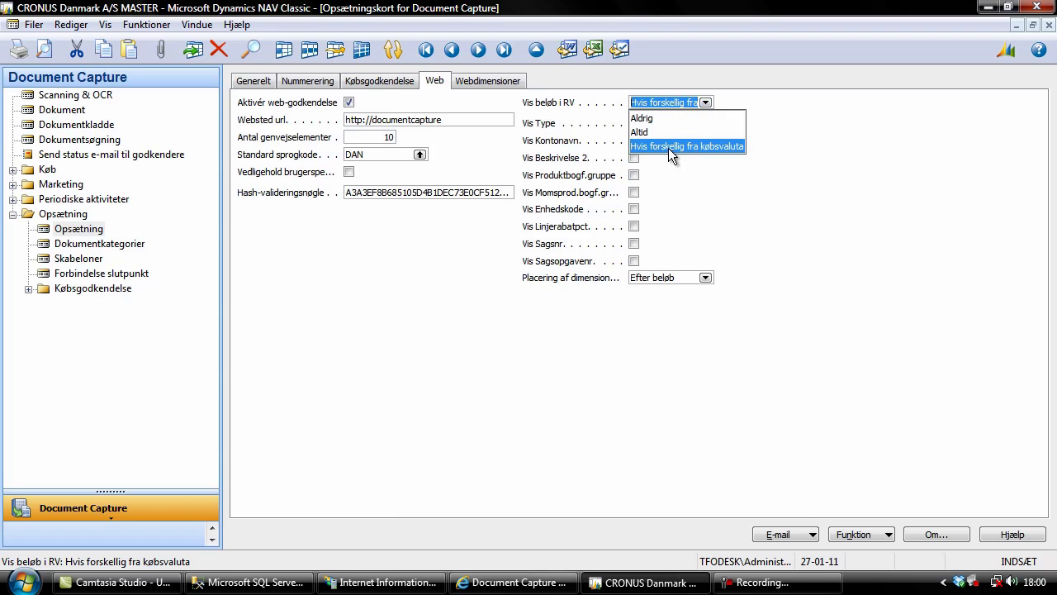
pyautogui.click(730, 146)
pyautogui.press('Escape')
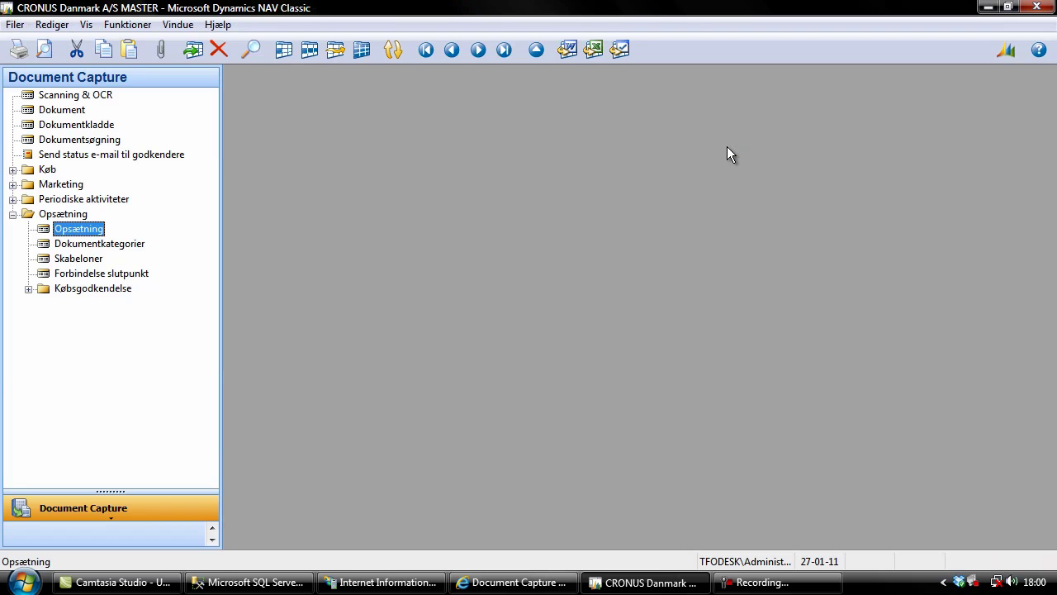
# - Set the Dansk Møbelcenter purchase invoice's currency code to EUR and accept recreating its purchase lines
pyautogui.click(49, 170)
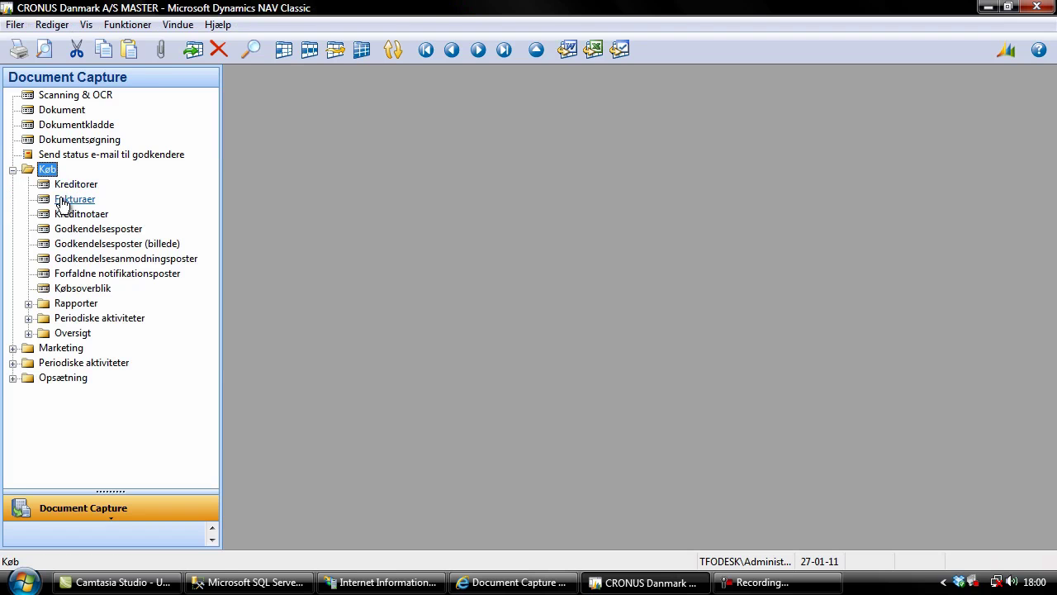
pyautogui.click(63, 200)
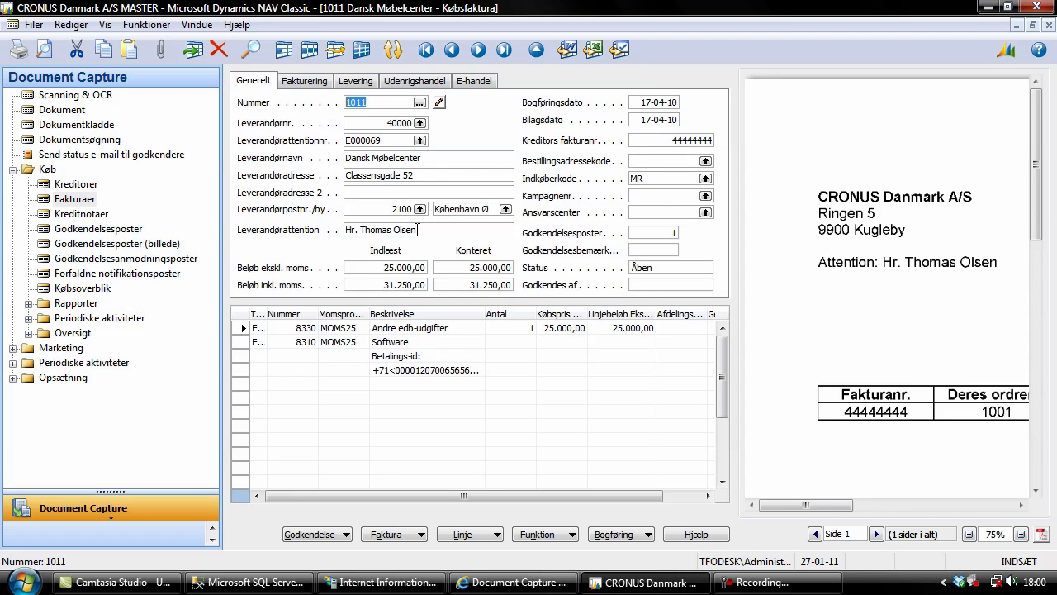
pyautogui.click(411, 86)
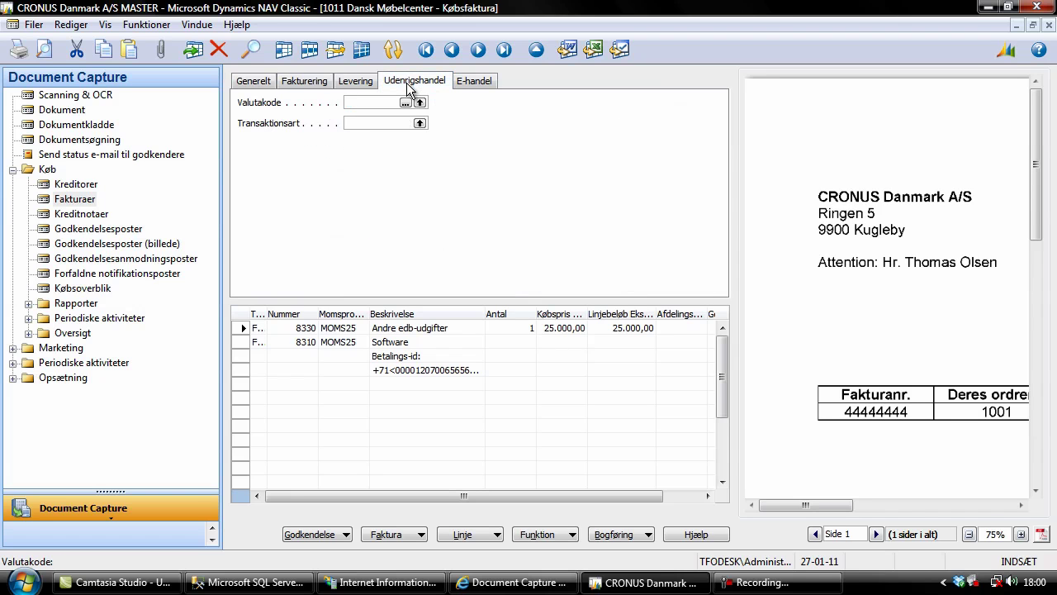
pyautogui.write('eur')
pyautogui.press('Return')
pyautogui.press('Left')
pyautogui.press('Return')
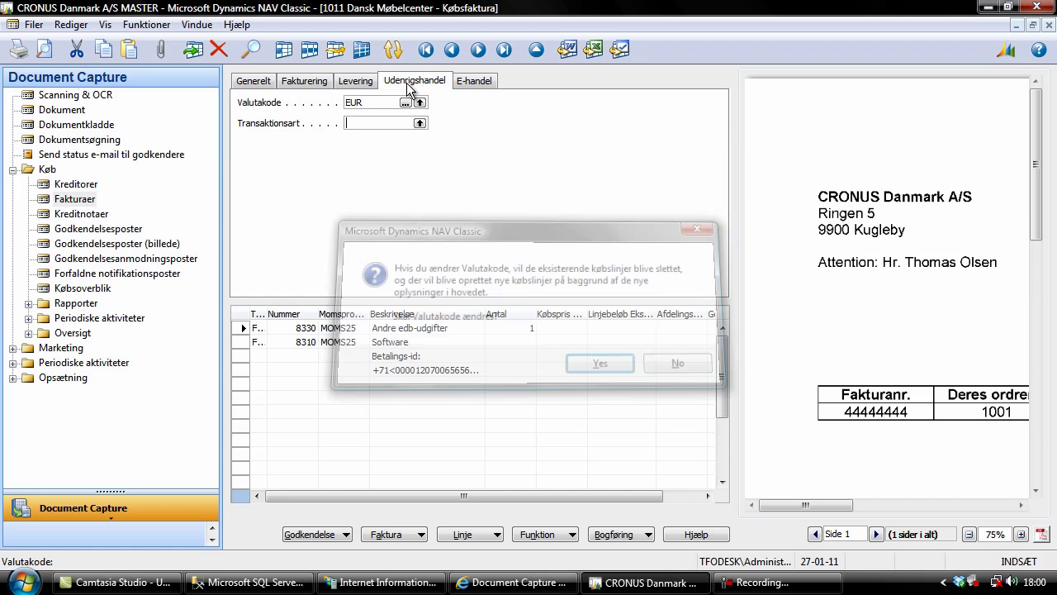
# - Set the purchase price excluding VAT of the Andre edb-udgifter line to 25.000
pyautogui.click(266, 82)
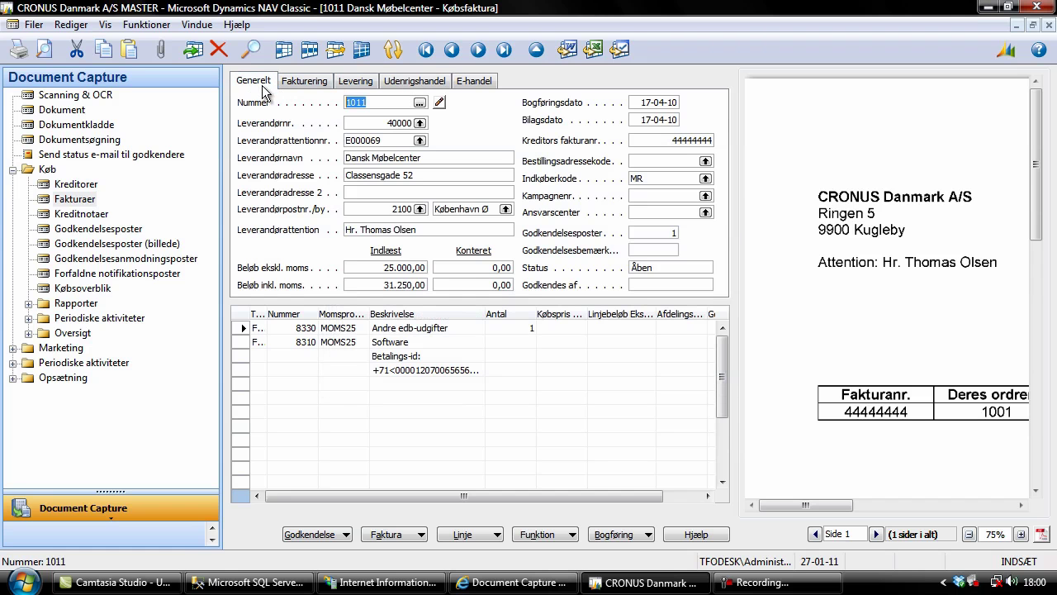
pyautogui.click(563, 323)
pyautogui.write('25.000')
pyautogui.press('Tab')
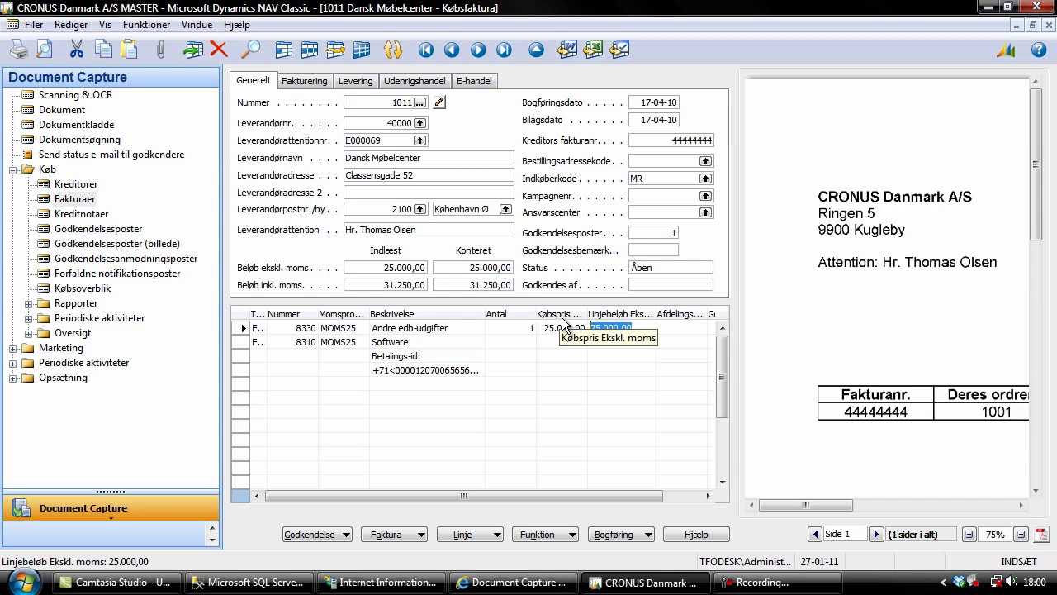
# - Send the purchase invoice for approval and close it
pyautogui.click(558, 534)
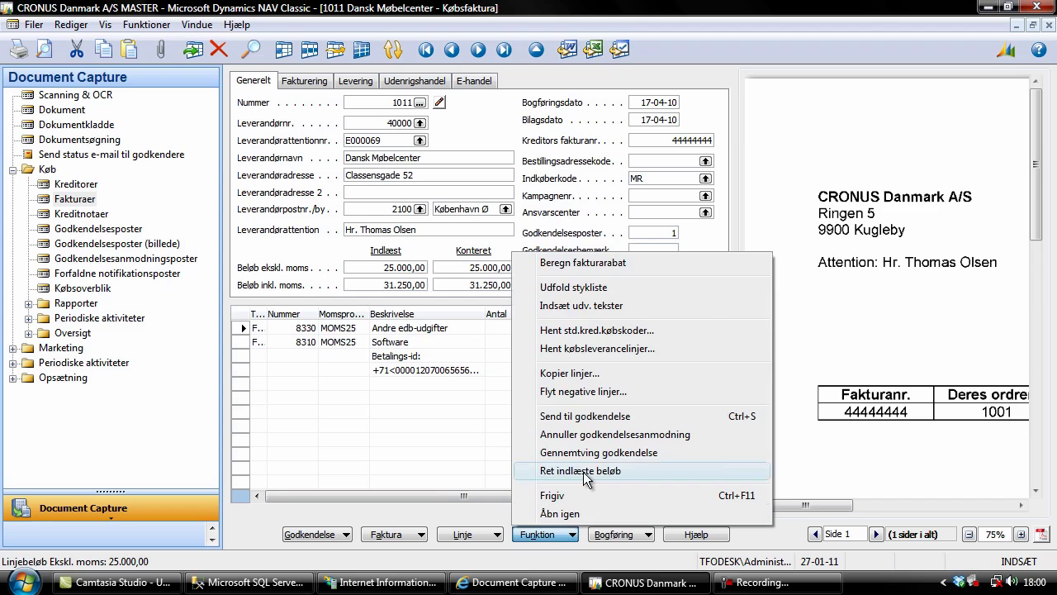
pyautogui.click(592, 417)
pyautogui.click(626, 355)
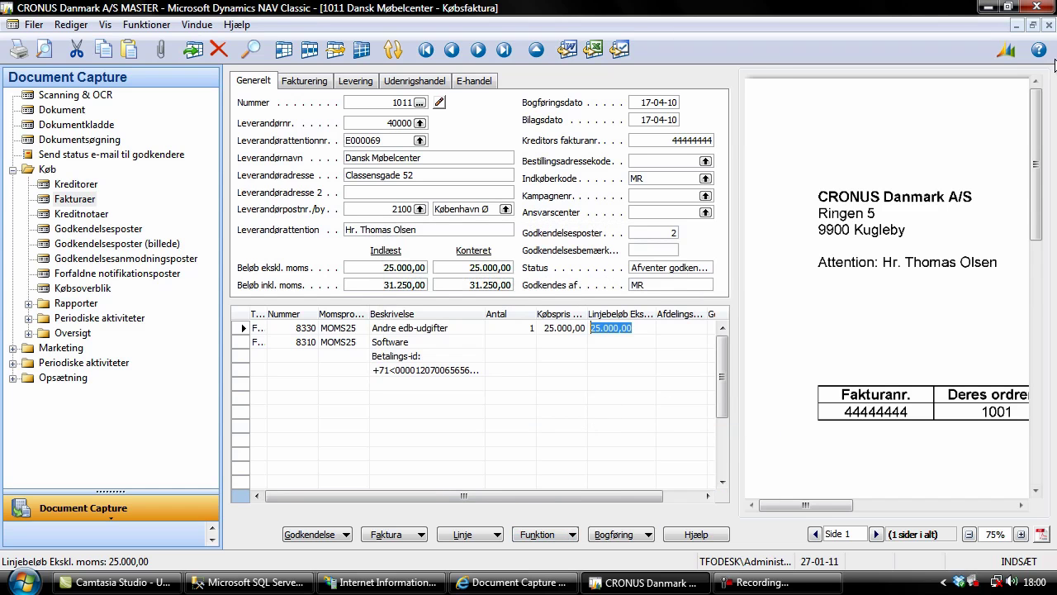
pyautogui.click(1049, 25)
# - Return to the browser, show the list of documents awaiting approval, and switch the language to Dansk
pyautogui.click(521, 582)
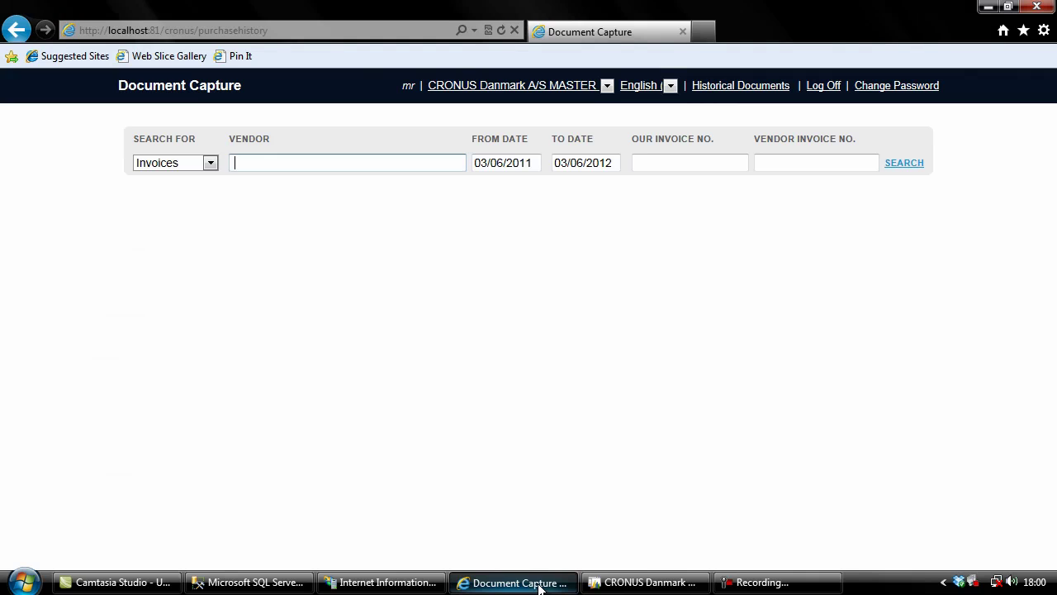
pyautogui.click(207, 92)
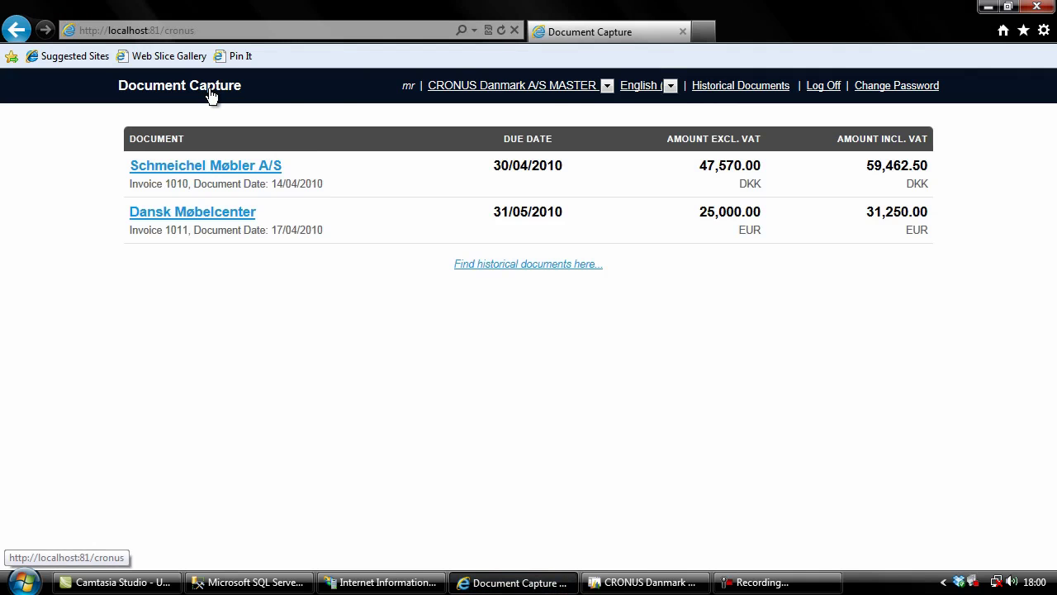
pyautogui.click(641, 87)
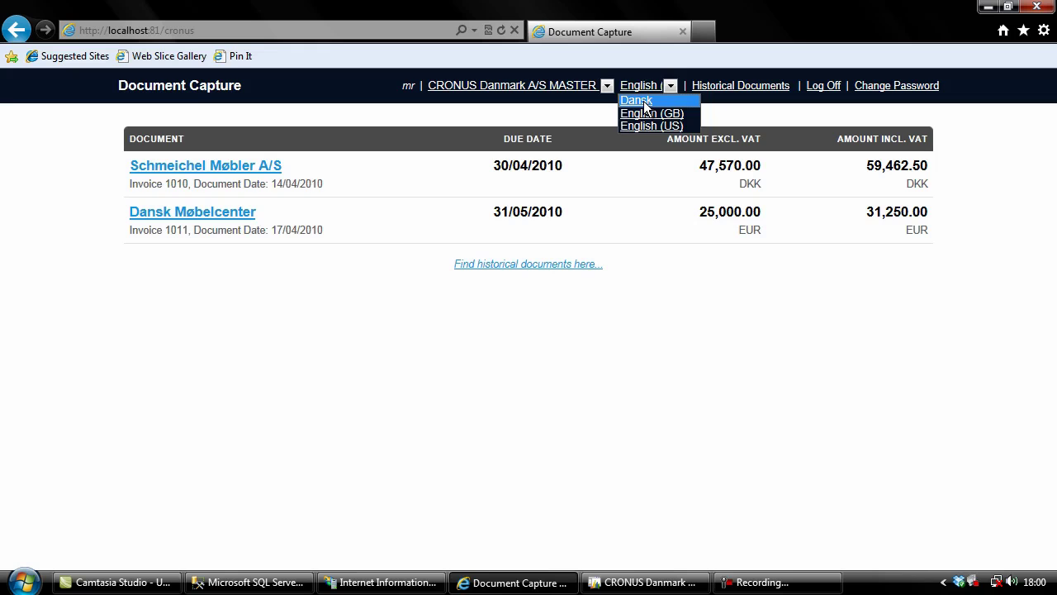
pyautogui.click(643, 100)
# - Check the Dansk Møbelcenter entry's amount, open the invoice, and compare its amounts excluding VAT in invoice and accounting currency
pyautogui.moveTo(725, 212); pyautogui.dragTo(748, 231)
pyautogui.click(754, 230)
pyautogui.click(248, 215)
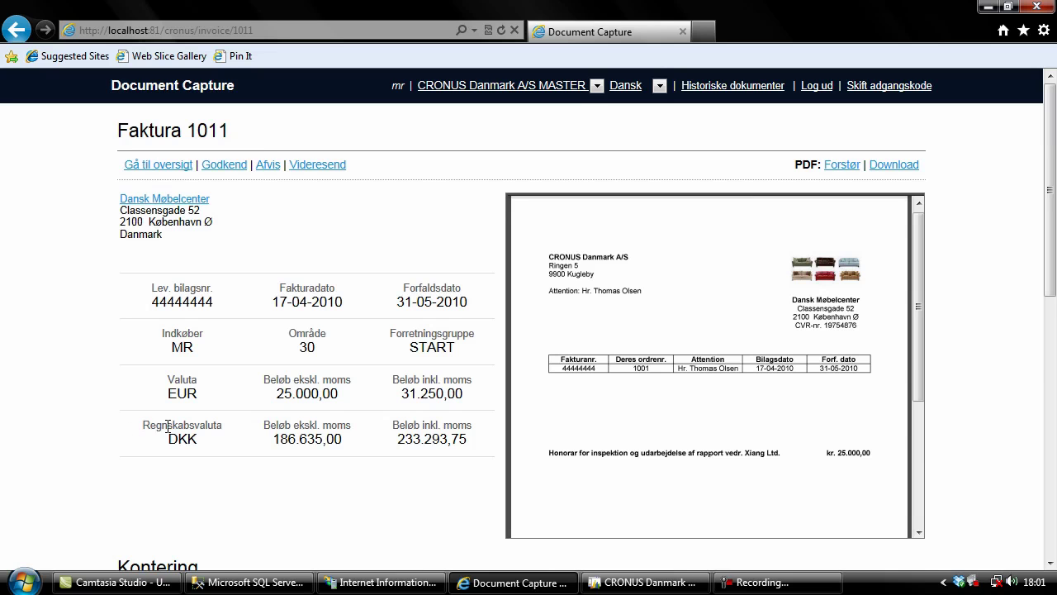
pyautogui.doubleClick(289, 395)
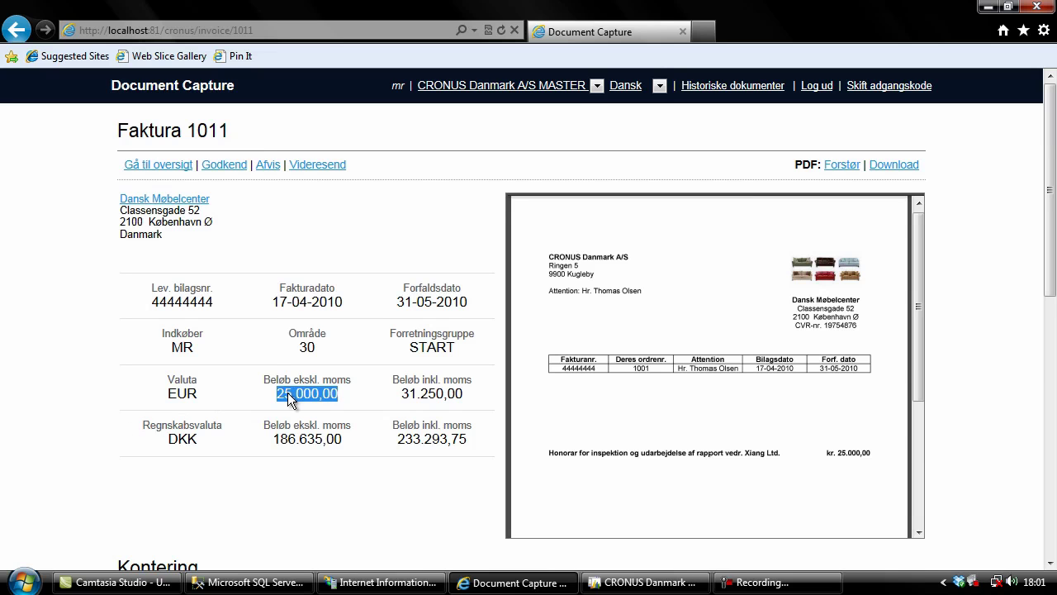
pyautogui.moveTo(275, 439); pyautogui.dragTo(331, 438)
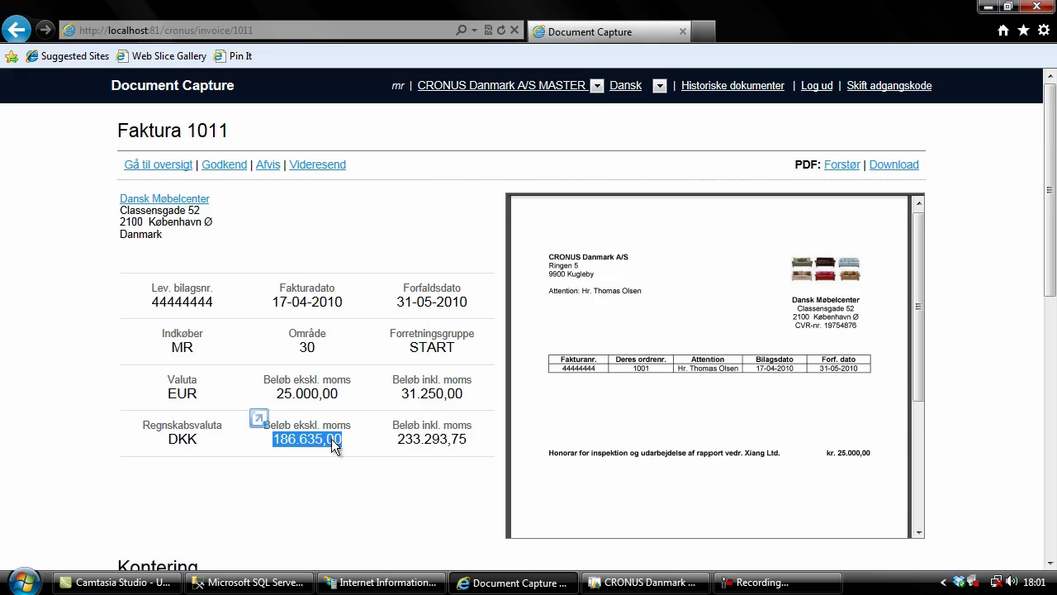